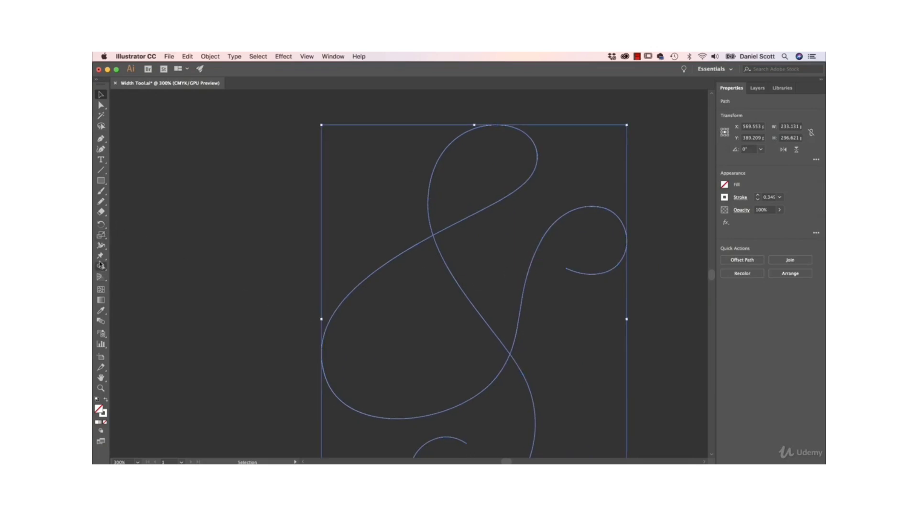
# With the Width tool, widen the ampersand's upper loop to about 13.6 pt and thin the stroke at the loop's crest.
pyautogui.click(101, 245)
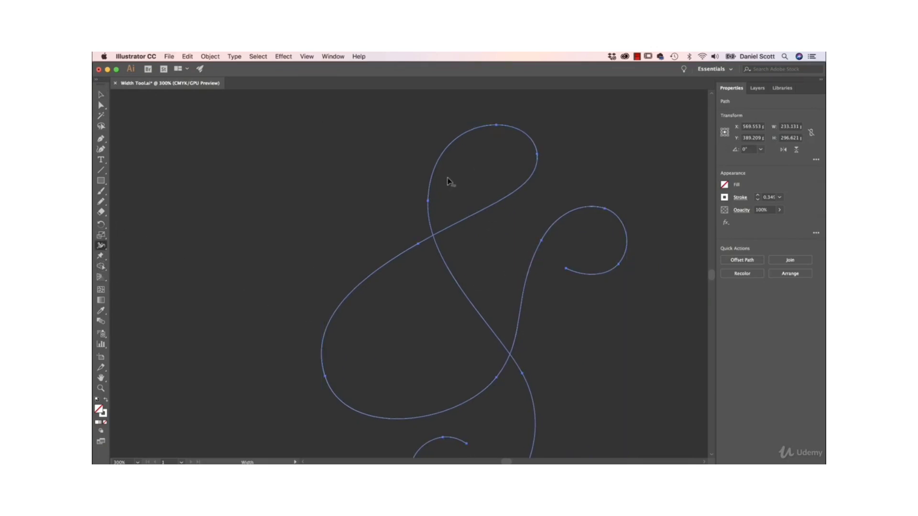
pyautogui.moveTo(534, 169); pyautogui.dragTo(543, 178)
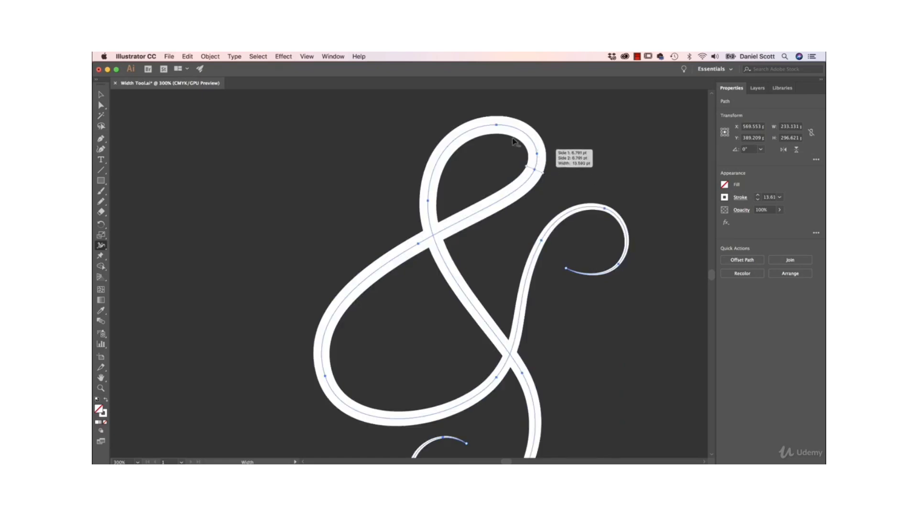
pyautogui.press('space')
pyautogui.moveTo(558, 334)
pyautogui.mouseDown()
pyautogui.moveTo(506, 253)
pyautogui.moveTo(521, 310)
pyautogui.mouseUp()
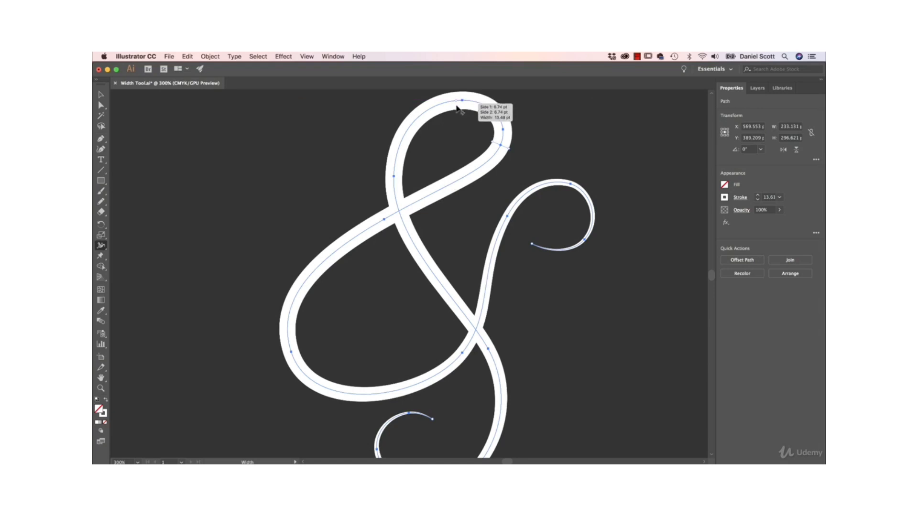
pyautogui.scroll(2, 466, 119)
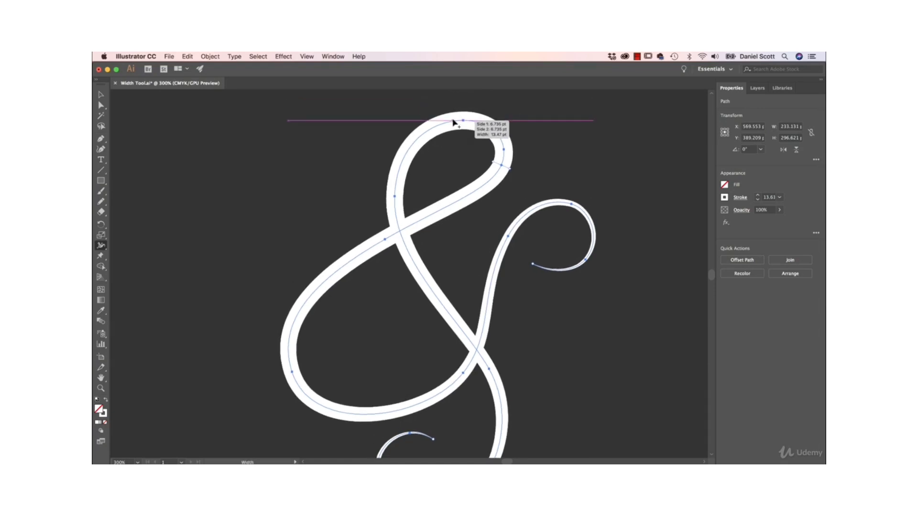
pyautogui.moveTo(452, 120)
pyautogui.mouseDown()
pyautogui.moveTo(454, 137)
pyautogui.moveTo(454, 101)
pyautogui.moveTo(458, 133)
pyautogui.mouseUp()
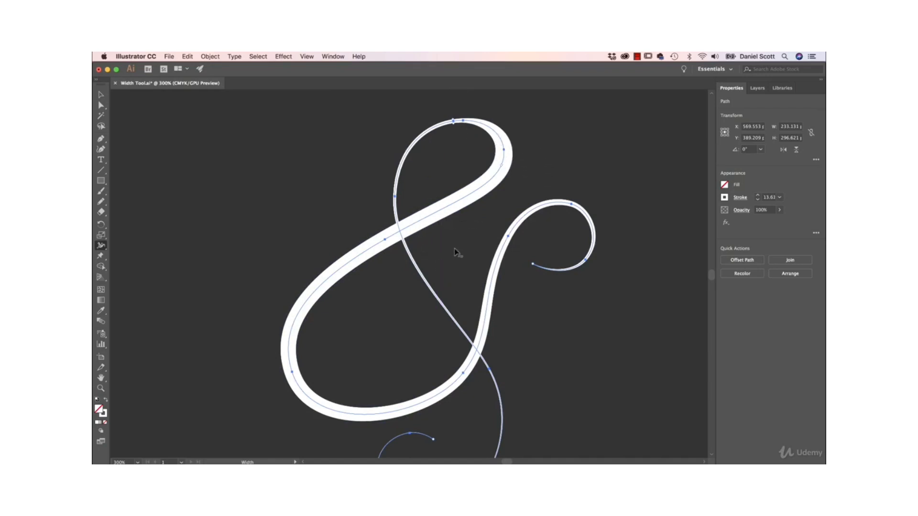
# Widen the ampersand's central diagonal stroke to about 17.3 pt and thin the stroke at the bottom bend.
pyautogui.moveTo(423, 279); pyautogui.dragTo(414, 287)
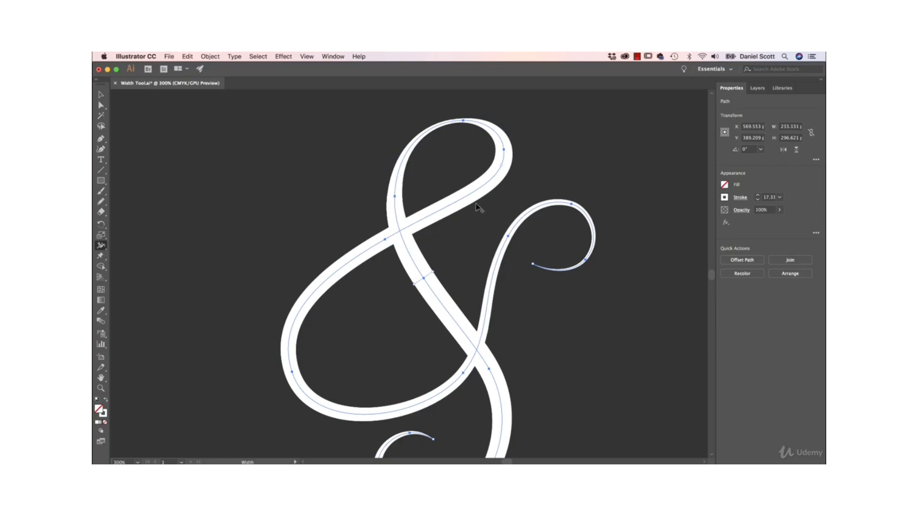
pyautogui.moveTo(477, 225); pyautogui.dragTo(478, 161)
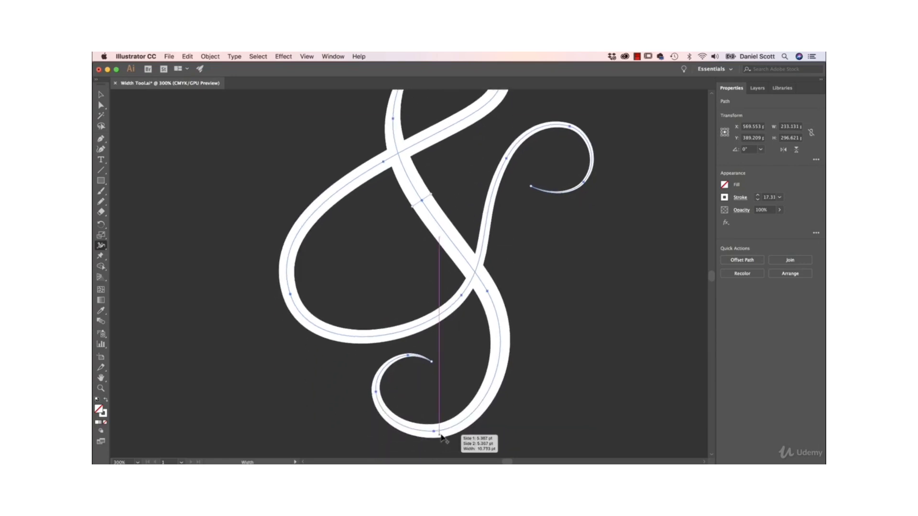
pyautogui.moveTo(441, 433); pyautogui.dragTo(441, 434)
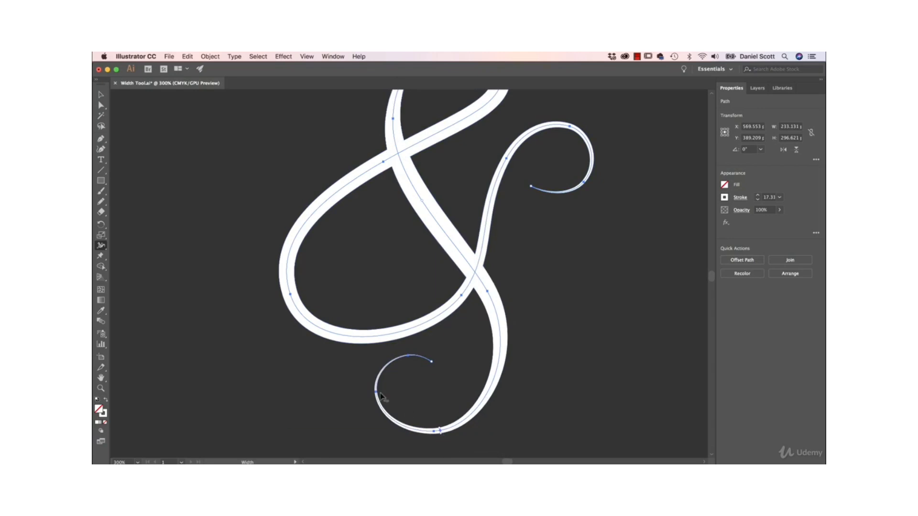
# Thicken the curl of the ampersand's lower tail and widen the large left bowl to about 25.4 pt.
pyautogui.moveTo(377, 400); pyautogui.dragTo(389, 401)
pyautogui.scroll(3, 405, 239)
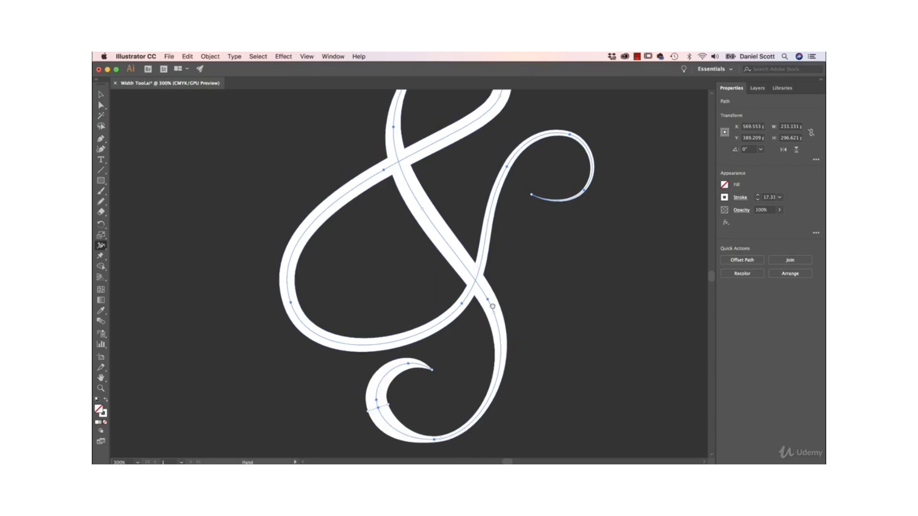
pyautogui.moveTo(316, 348); pyautogui.dragTo(327, 349)
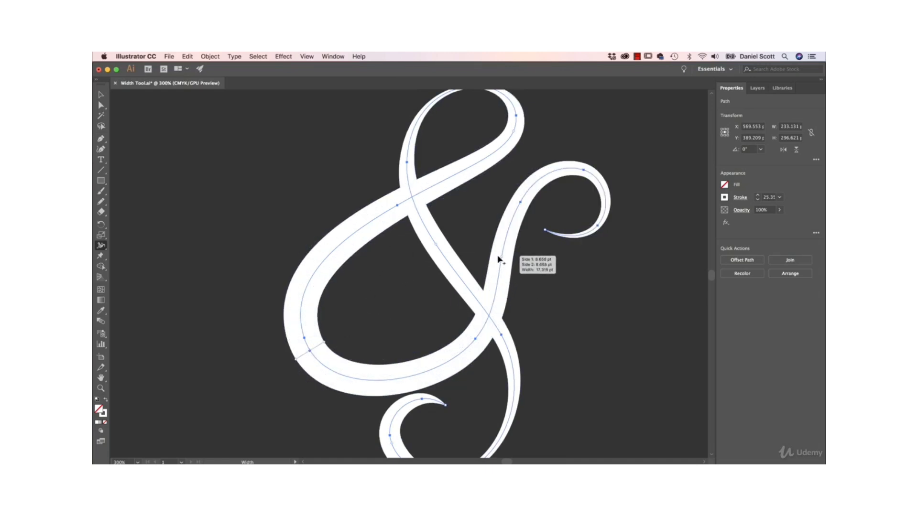
# Thin the rising stroke on the ampersand's right side and thicken the curl above it to about 18.7 pt.
pyautogui.moveTo(510, 286); pyautogui.dragTo(502, 280)
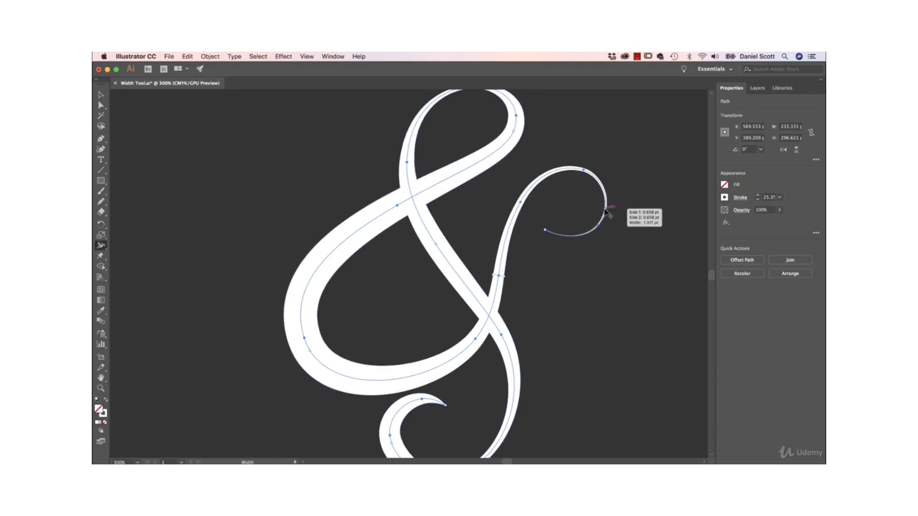
pyautogui.moveTo(599, 211); pyautogui.dragTo(597, 209)
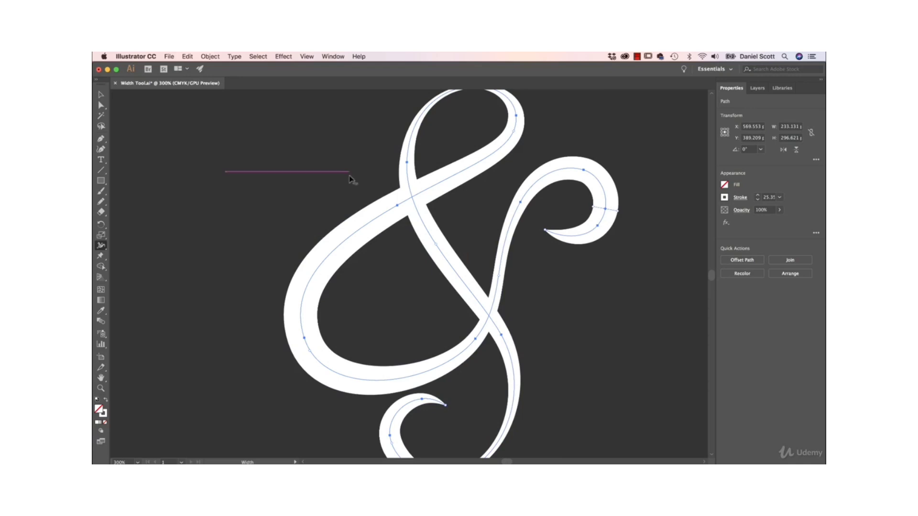
# Slide the width points on the ampersand's right curl and left bowl slightly along the path, and adjust the bowl's width.
pyautogui.moveTo(606, 213)
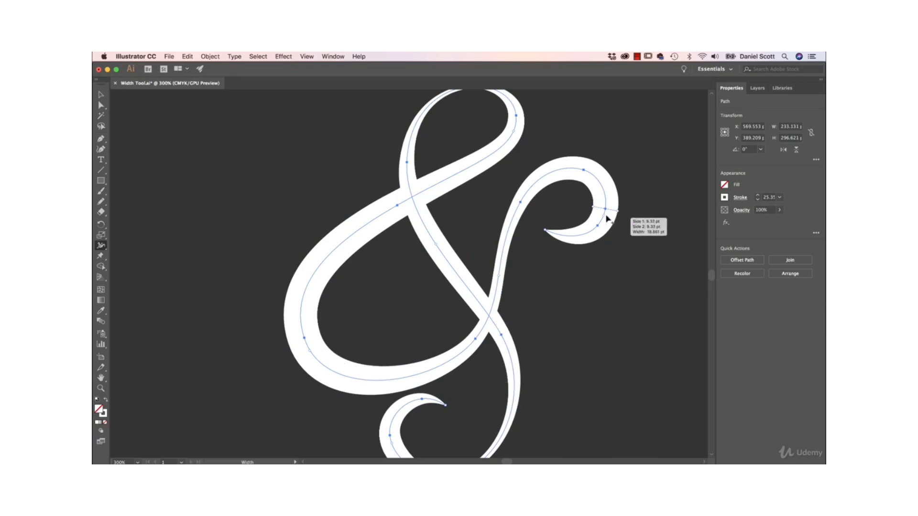
pyautogui.moveTo(605, 211)
pyautogui.mouseDown()
pyautogui.moveTo(601, 188)
pyautogui.moveTo(557, 174)
pyautogui.moveTo(516, 214)
pyautogui.moveTo(503, 291)
pyautogui.moveTo(510, 214)
pyautogui.moveTo(558, 180)
pyautogui.moveTo(599, 188)
pyautogui.moveTo(606, 217)
pyautogui.mouseUp()
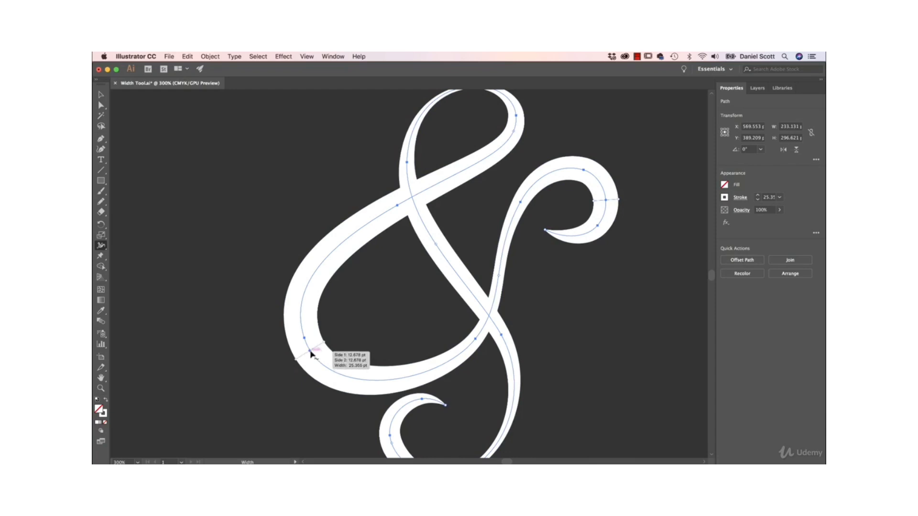
pyautogui.moveTo(312, 352)
pyautogui.mouseDown()
pyautogui.moveTo(376, 373)
pyautogui.moveTo(476, 335)
pyautogui.moveTo(337, 360)
pyautogui.moveTo(325, 346)
pyautogui.mouseUp()
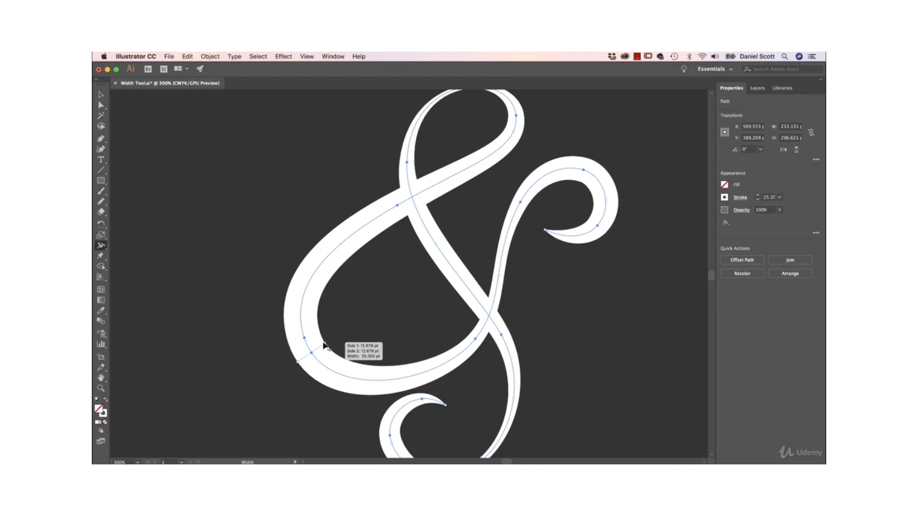
pyautogui.moveTo(325, 345)
pyautogui.mouseDown()
pyautogui.moveTo(320, 352)
pyautogui.moveTo(348, 335)
pyautogui.moveTo(265, 383)
pyautogui.mouseUp()
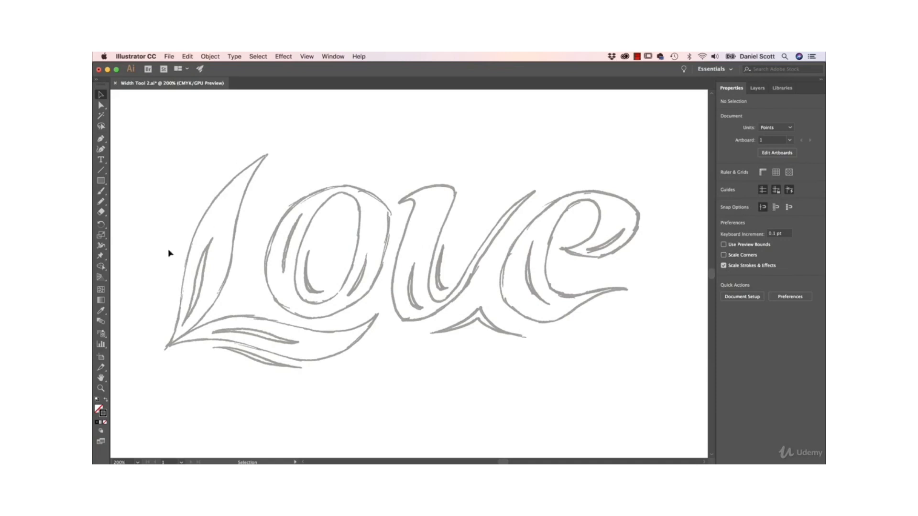
# Choose the Curvature tool and set the stroke weight to 1 pt for tracing the LOVE sketch.
pyautogui.click(104, 150)
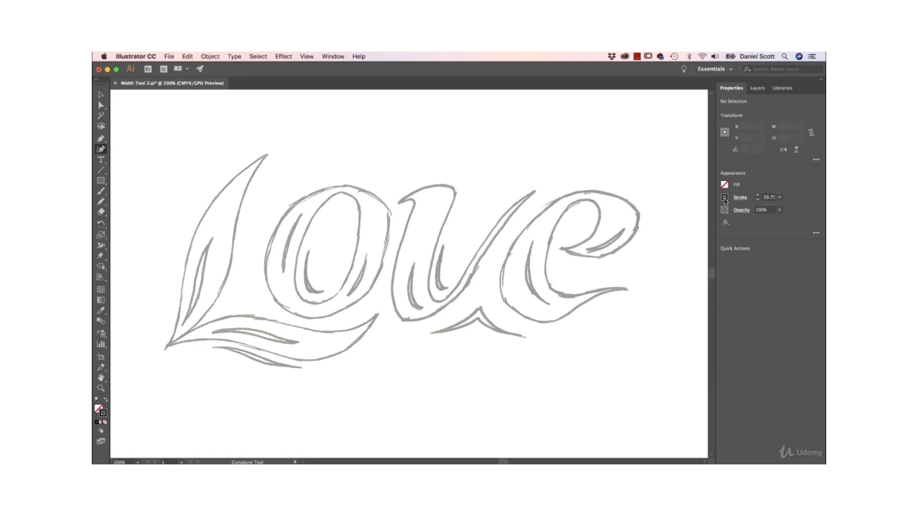
pyautogui.click(781, 197)
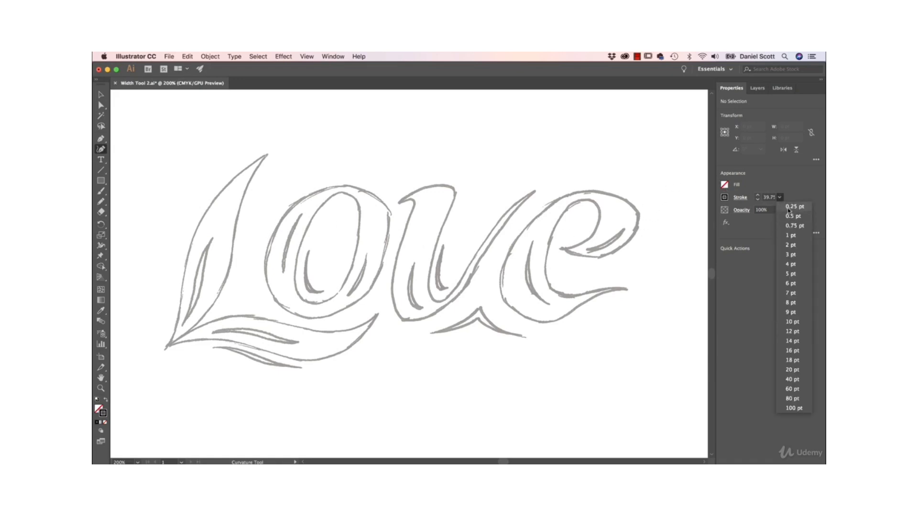
pyautogui.click(783, 235)
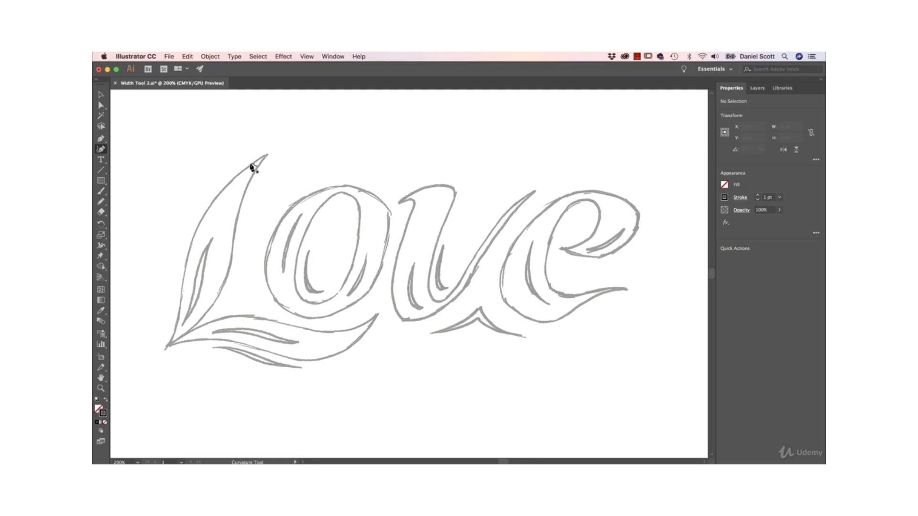
pyautogui.click(264, 157)
pyautogui.click(174, 340)
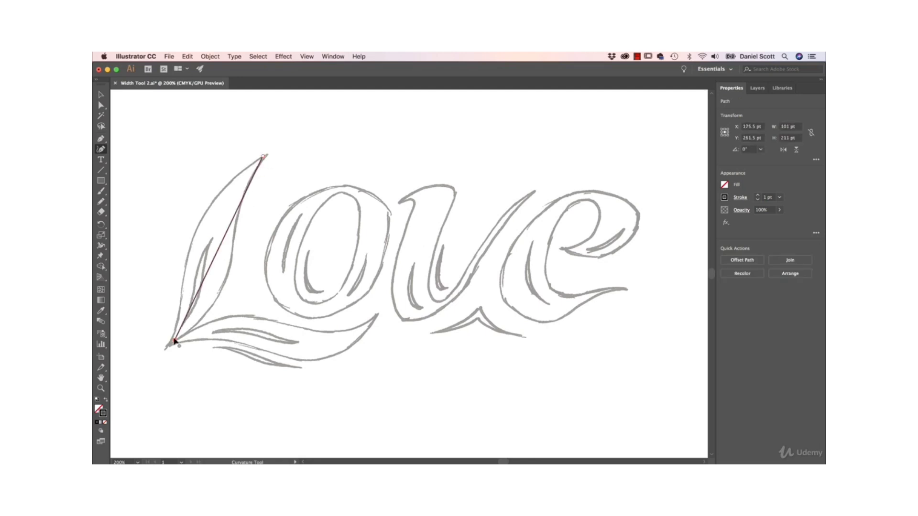
pyautogui.press('super+z')
pyautogui.press('super+z')
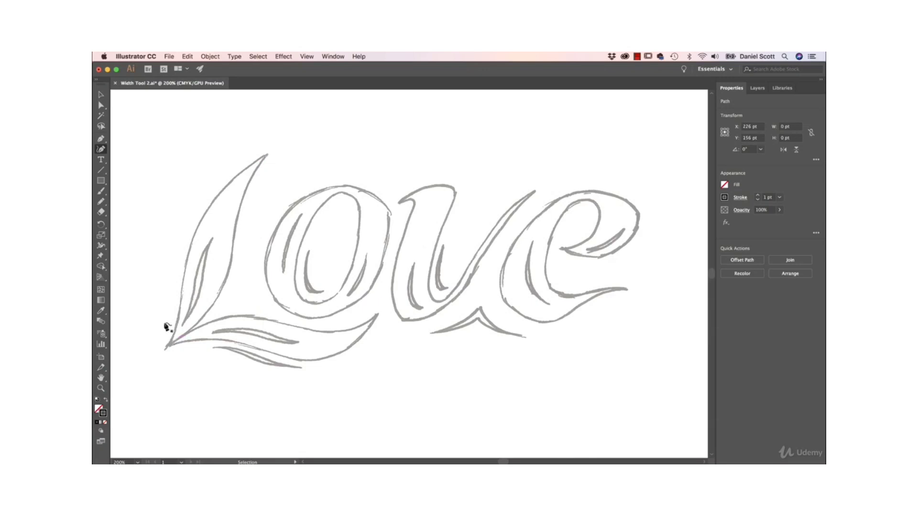
pyautogui.click(266, 155)
pyautogui.click(213, 242)
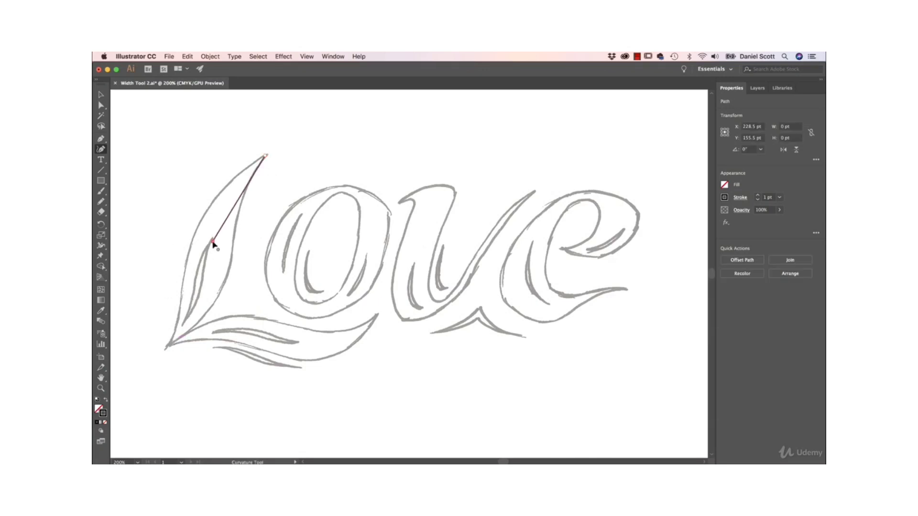
pyautogui.click(169, 346)
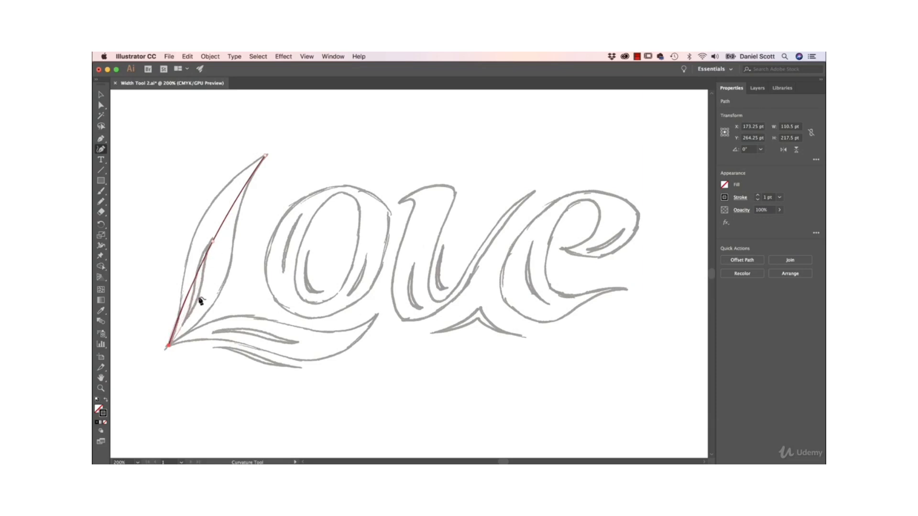
pyautogui.press('Escape')
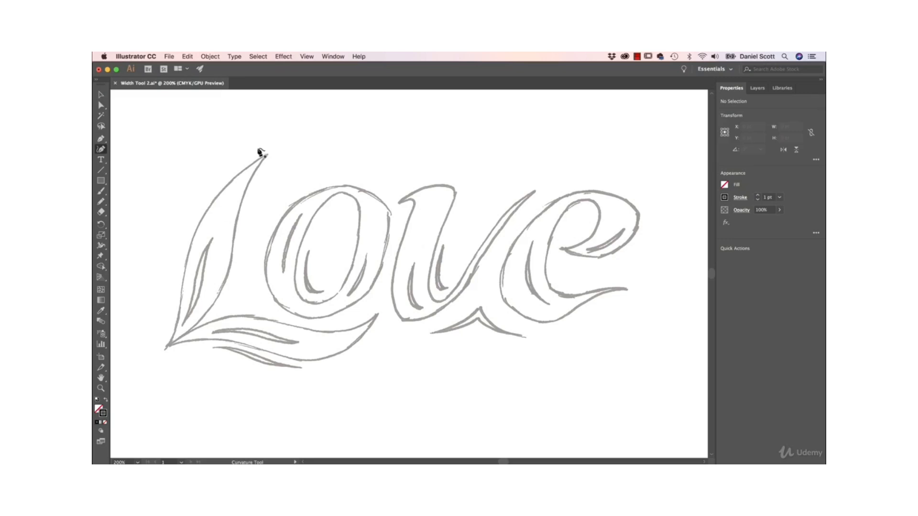
# Draw a four-point S-shaped curve through the center of the L's stem, from its upper tip to its lower corner.
pyautogui.click(266, 156)
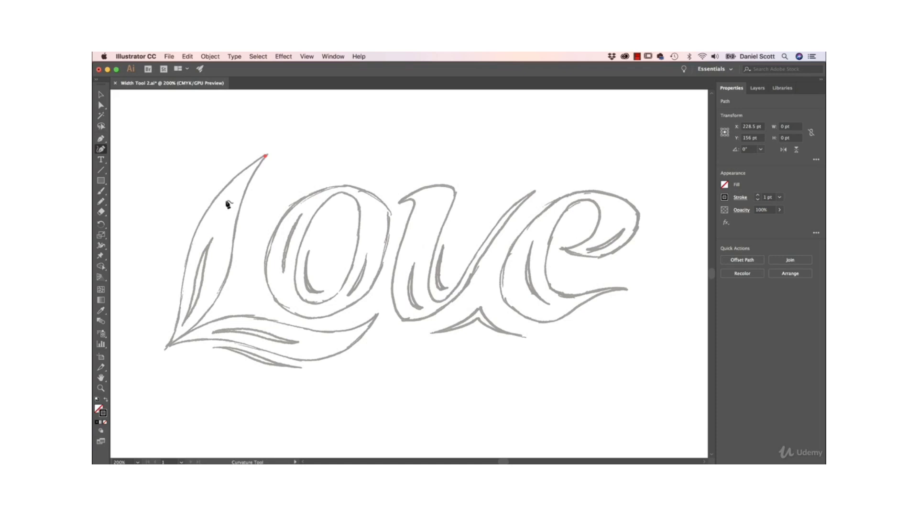
pyautogui.click(225, 201)
pyautogui.click(203, 291)
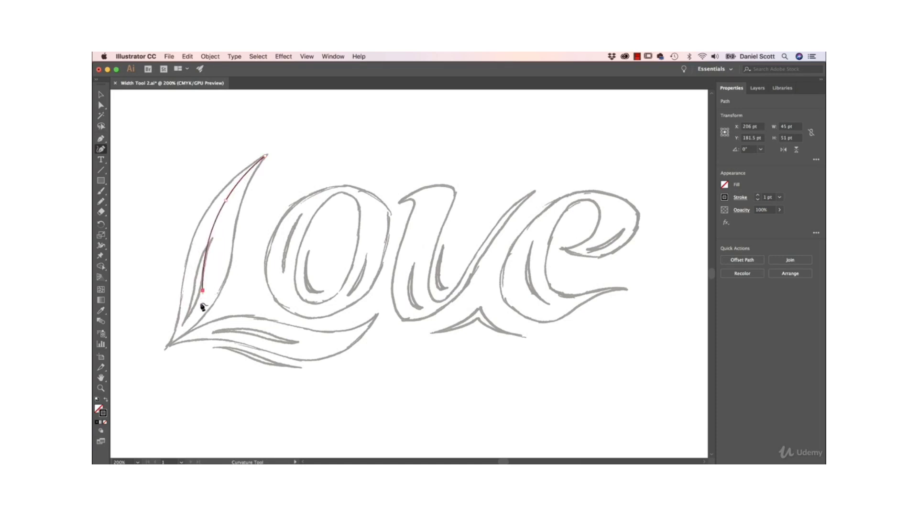
pyautogui.click(166, 348)
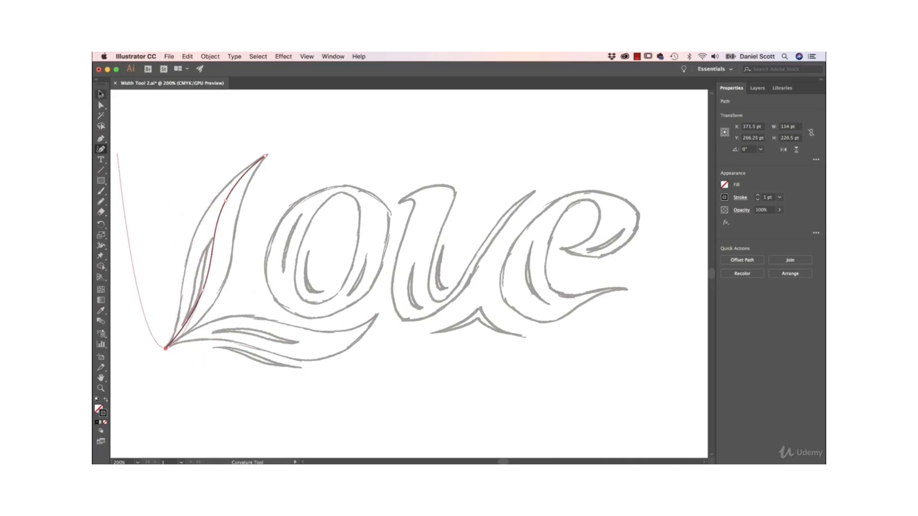
pyautogui.click(102, 95)
pyautogui.click(153, 139)
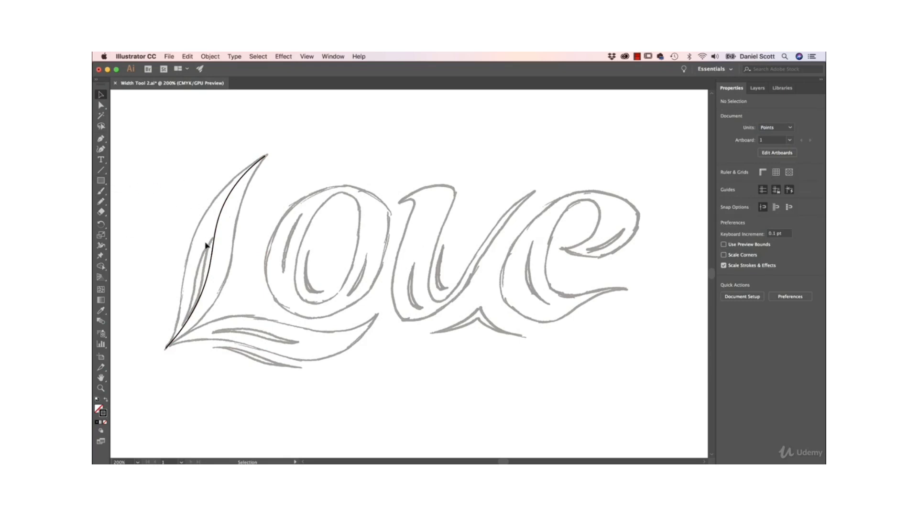
# Widen the middle of the L's stem path to about 43.7 pt with the Width tool to fill the sketched outline.
pyautogui.click(216, 232)
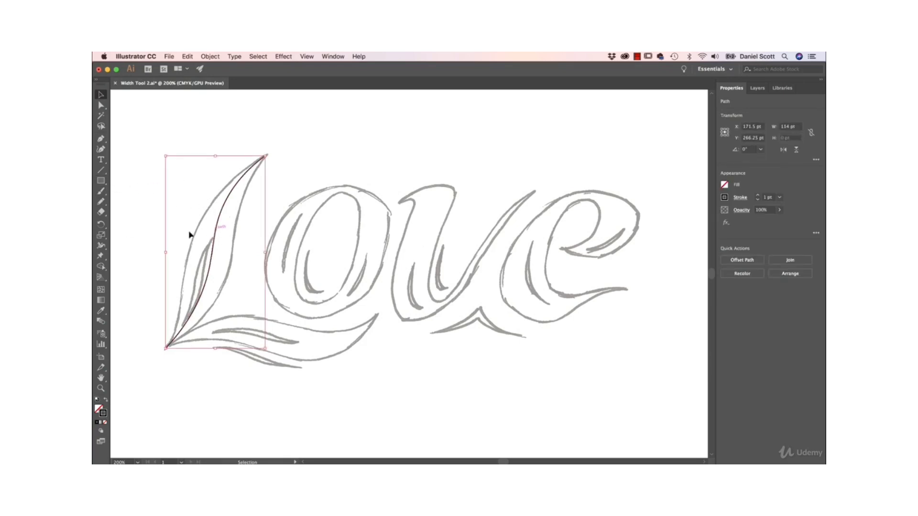
pyautogui.click(101, 245)
pyautogui.moveTo(214, 248); pyautogui.dragTo(232, 247)
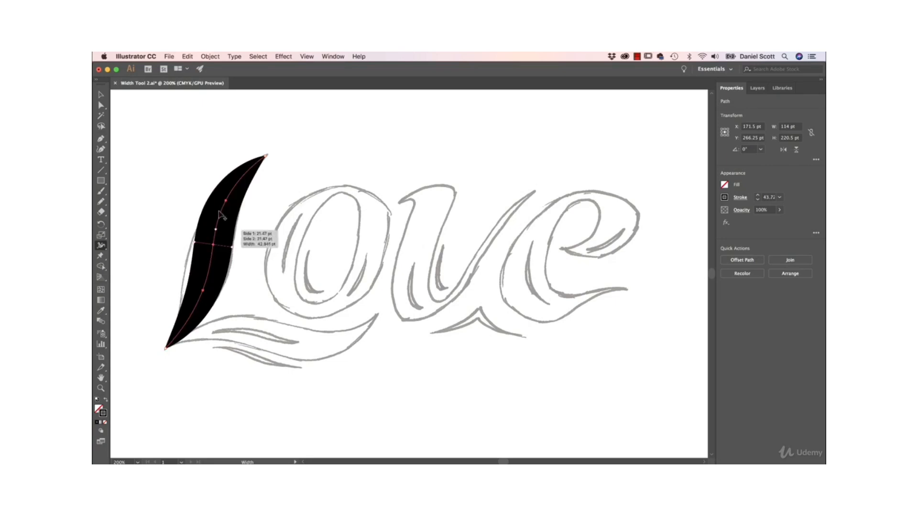
pyautogui.click(101, 95)
pyautogui.click(197, 150)
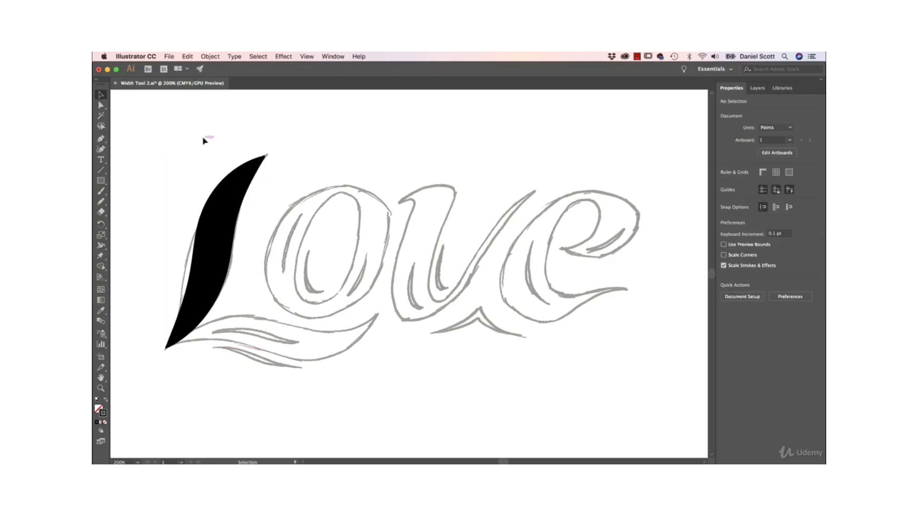
# Examine the upper tip of the black L stem up close and how it fits the sketched outline.
pyautogui.press('super+plus')
pyautogui.press('super+plus')
pyautogui.press('super+plus')
pyautogui.moveTo(204, 142); pyautogui.dragTo(438, 427)
pyautogui.press('super+plus')
pyautogui.press('super+plus')
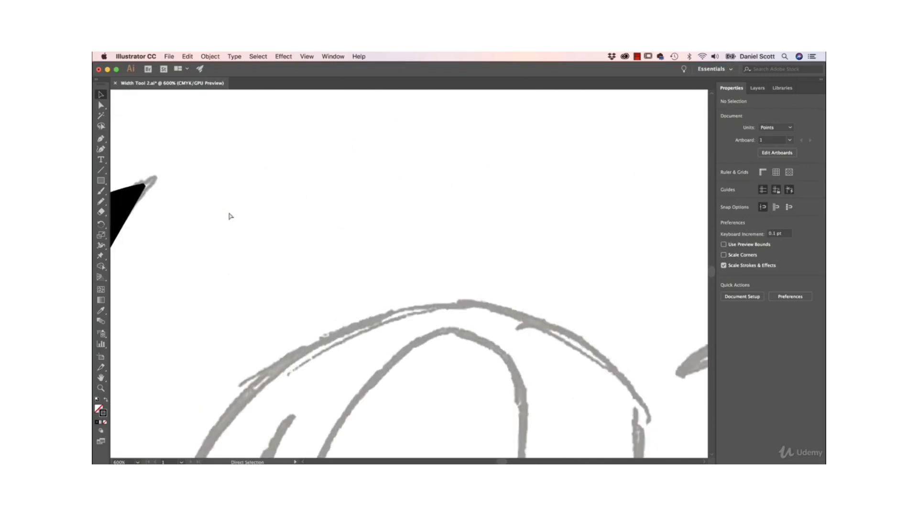
pyautogui.moveTo(228, 213); pyautogui.dragTo(497, 320)
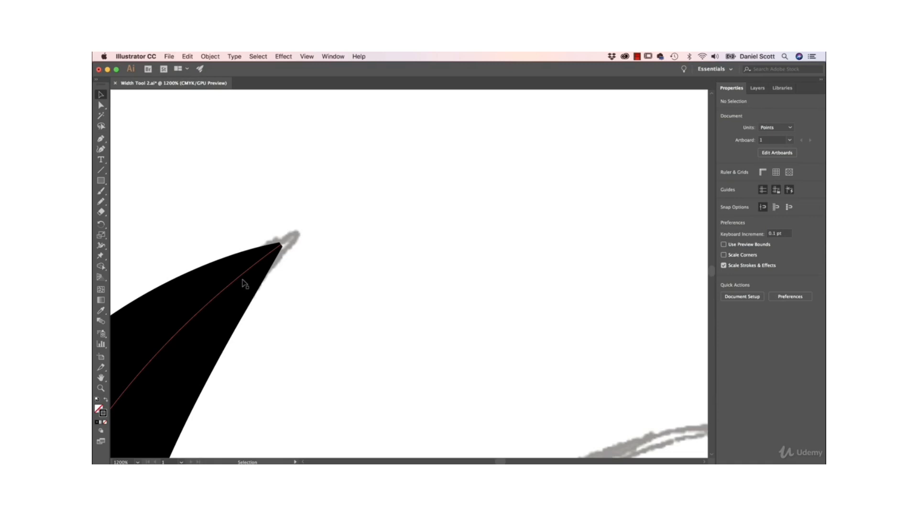
pyautogui.press('super+minus')
pyautogui.press('super+minus')
pyautogui.press('super+minus')
pyautogui.press('super+minus')
pyautogui.press('super+minus')
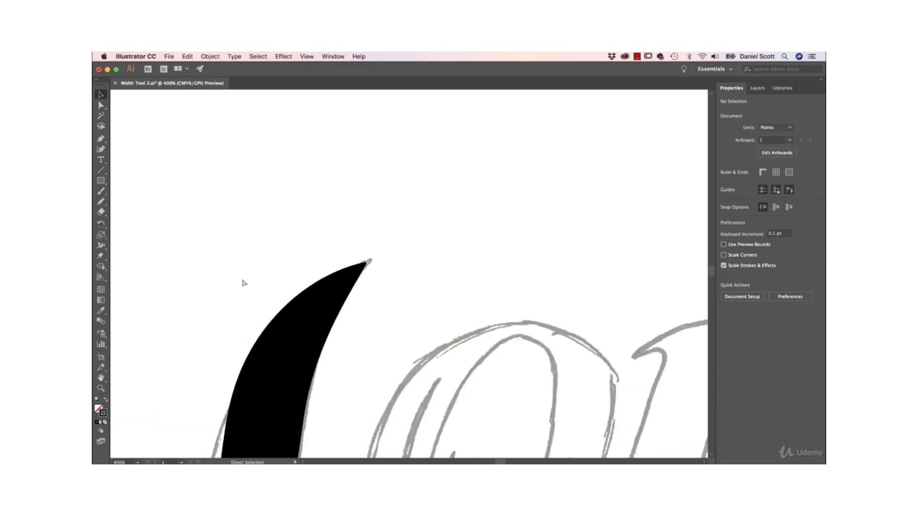
pyautogui.moveTo(555, 309); pyautogui.dragTo(498, 270)
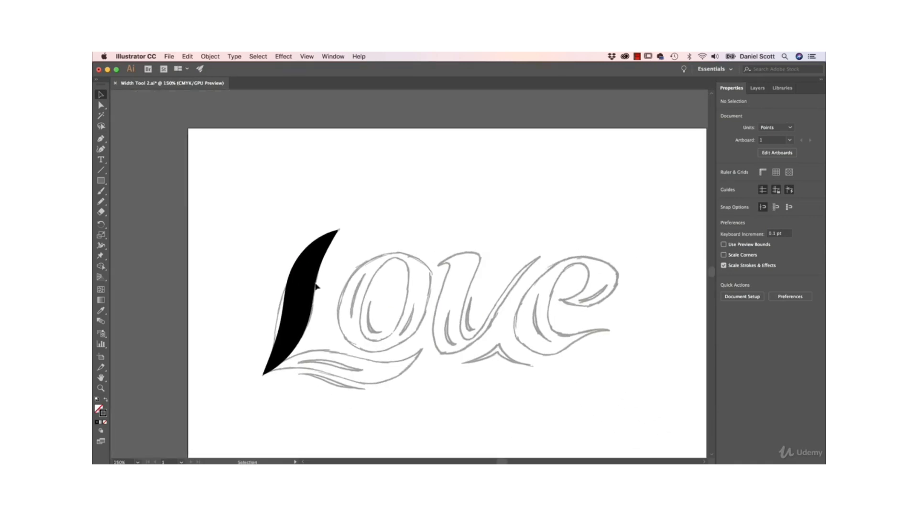
# Undo the L stem's width change and set its path's stroke weight to 0.05 pt.
pyautogui.press('super+z')
pyautogui.press('v')
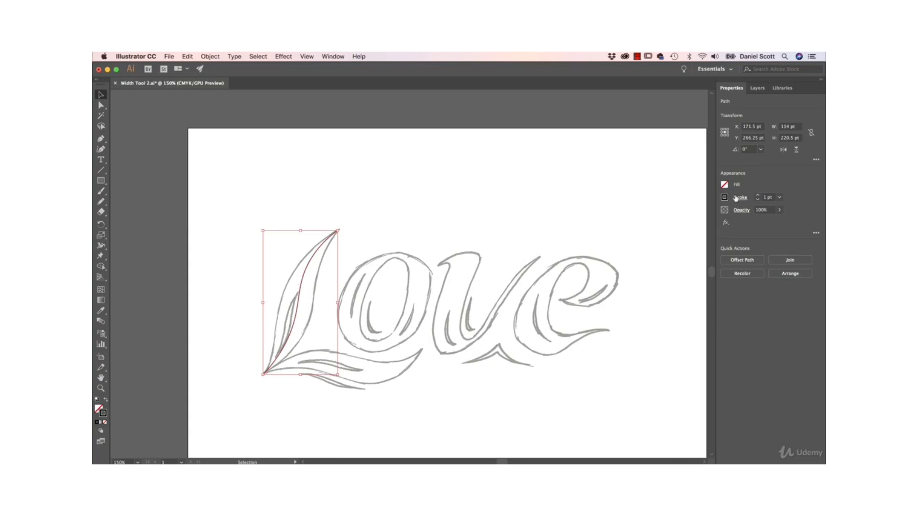
pyautogui.click(781, 198)
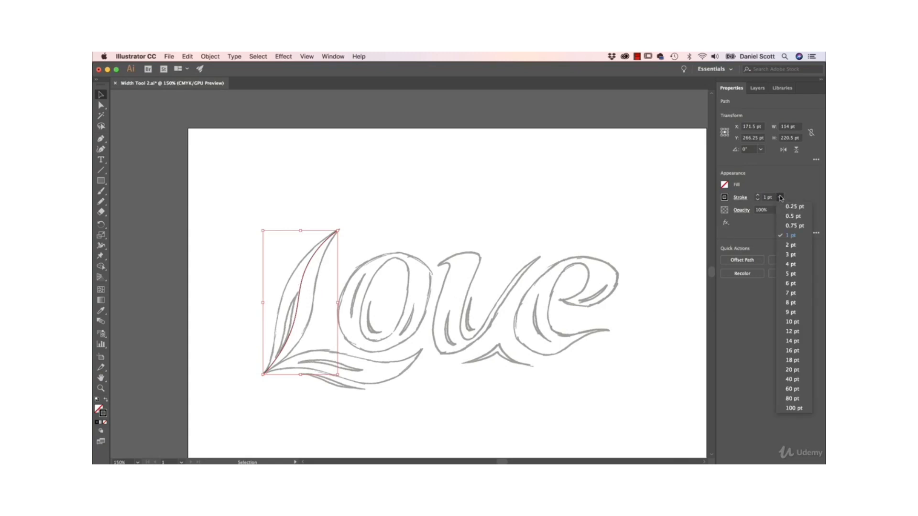
pyautogui.click(794, 206)
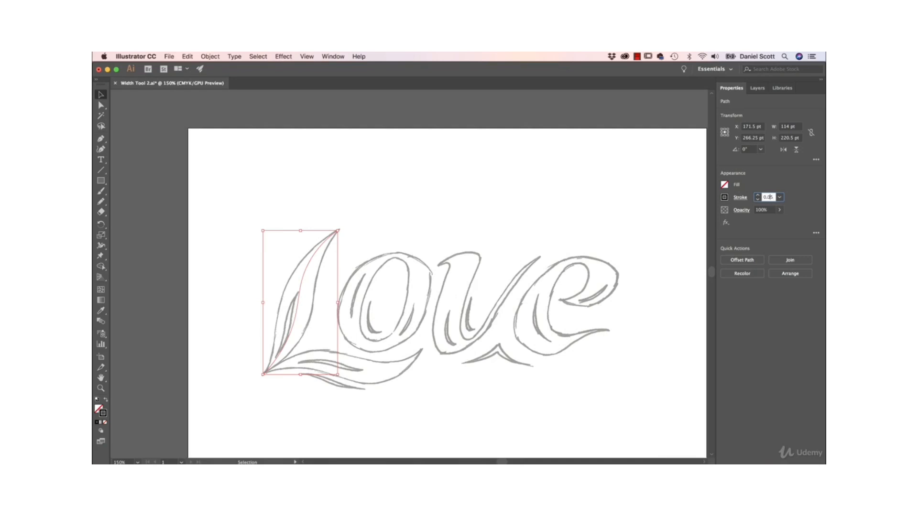
pyautogui.press('Return')
# Widen the lower middle of the L's stem path to about 42.8 pt with the Width tool.
pyautogui.click(102, 246)
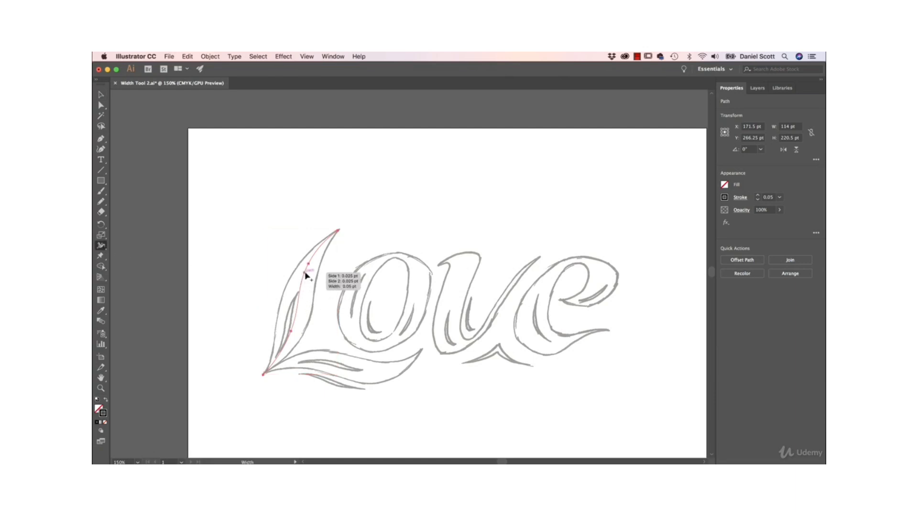
pyautogui.moveTo(306, 277); pyautogui.dragTo(311, 279)
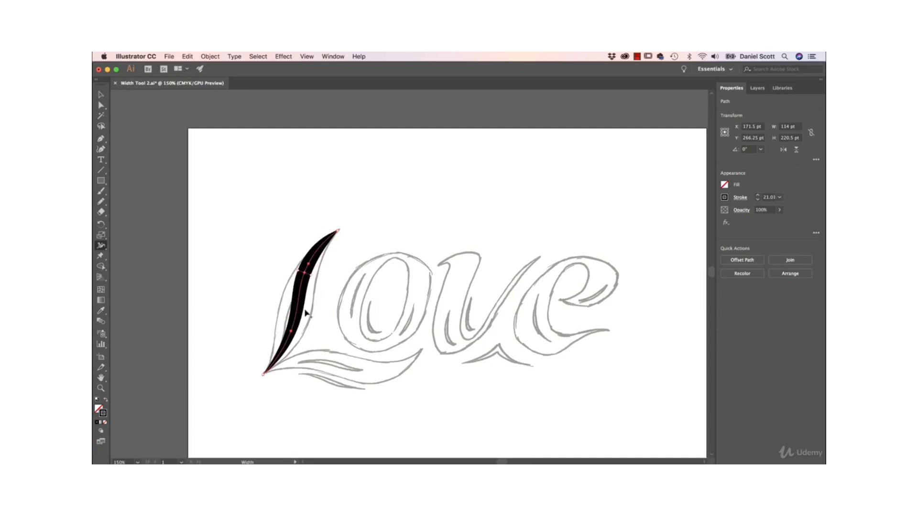
pyautogui.moveTo(297, 329); pyautogui.dragTo(327, 331)
pyautogui.press('super+z')
pyautogui.press('super+z')
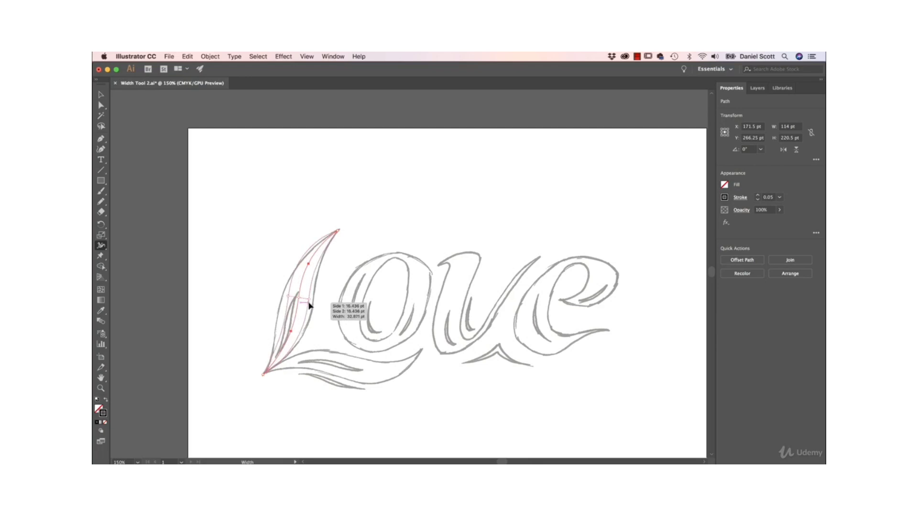
pyautogui.press('shift+super+z')
pyautogui.press('shift+super+z')
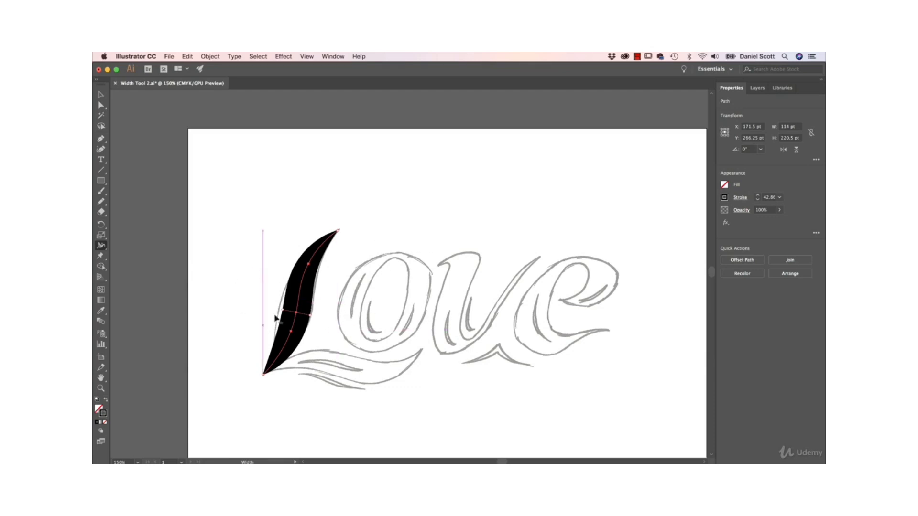
pyautogui.click(101, 95)
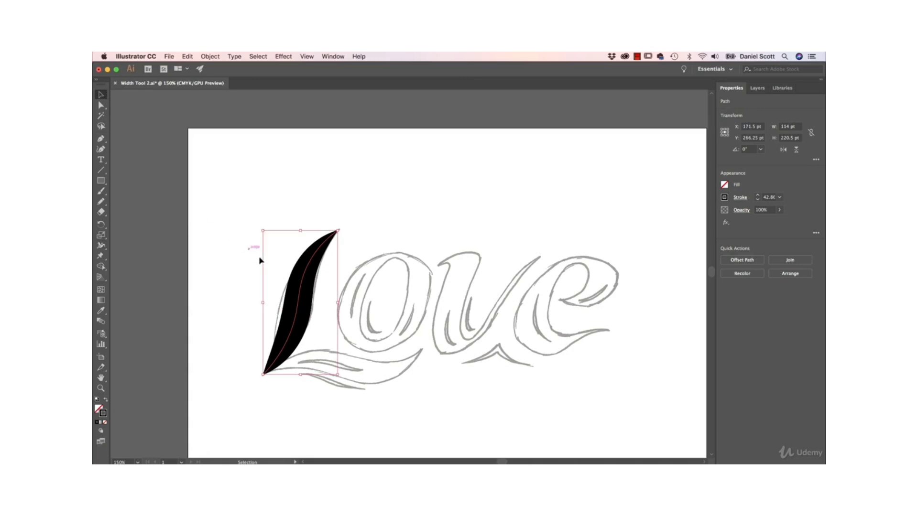
pyautogui.moveTo(299, 300); pyautogui.dragTo(225, 293)
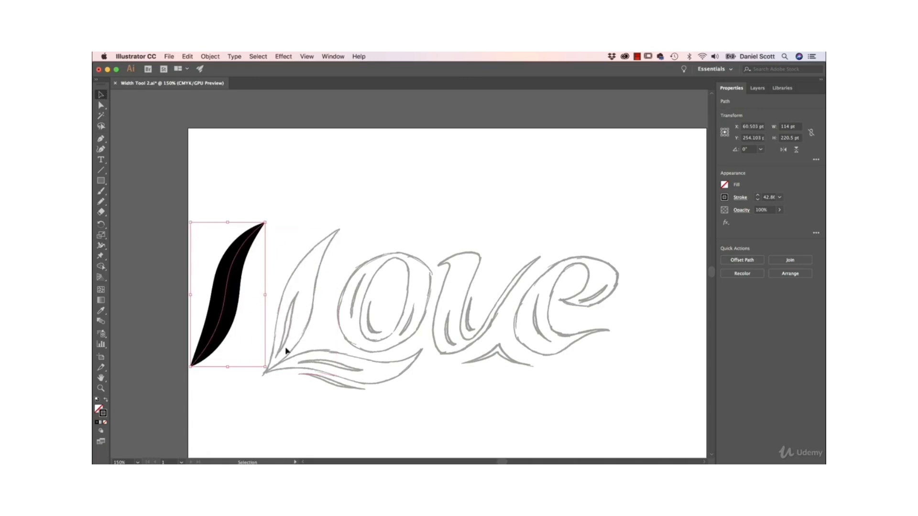
pyautogui.moveTo(229, 292); pyautogui.dragTo(302, 300)
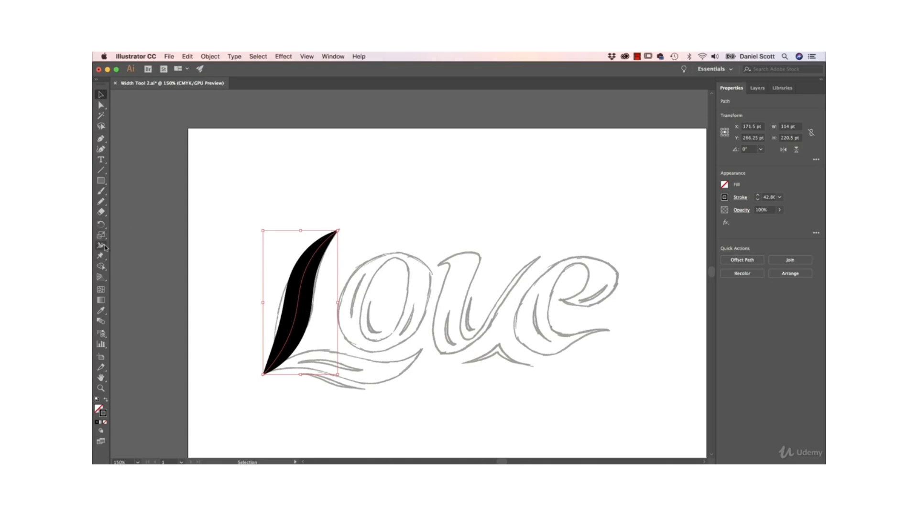
pyautogui.click(101, 150)
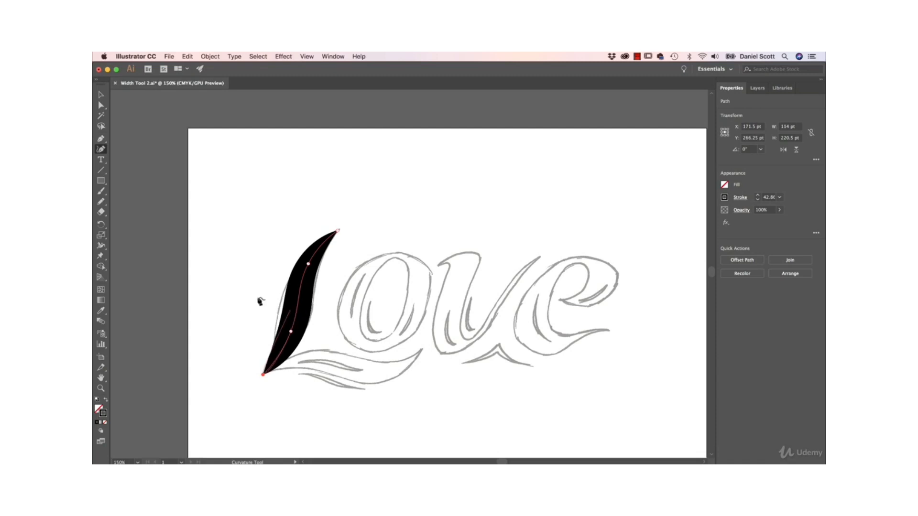
# Move the black L stem off the sketch to the empty area above and left of it, and deselect it.
pyautogui.click(101, 96)
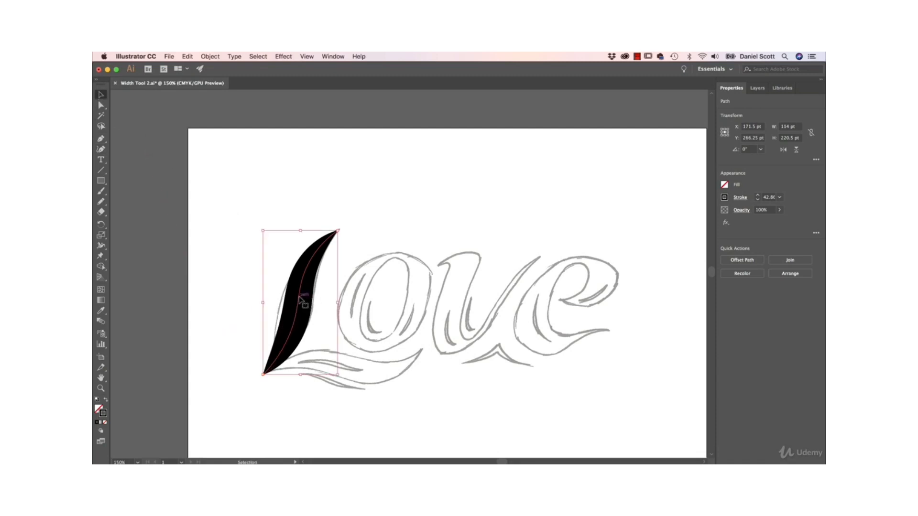
pyautogui.moveTo(299, 299); pyautogui.dragTo(255, 215)
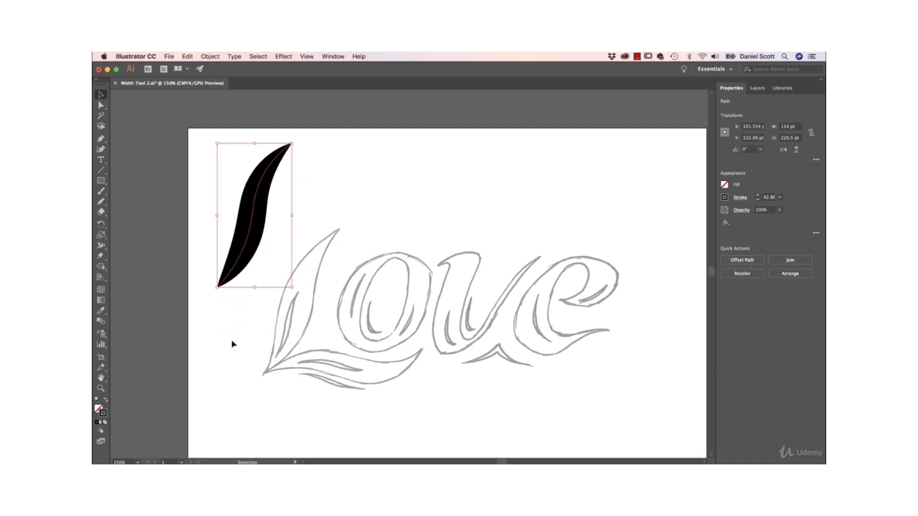
pyautogui.click(250, 365)
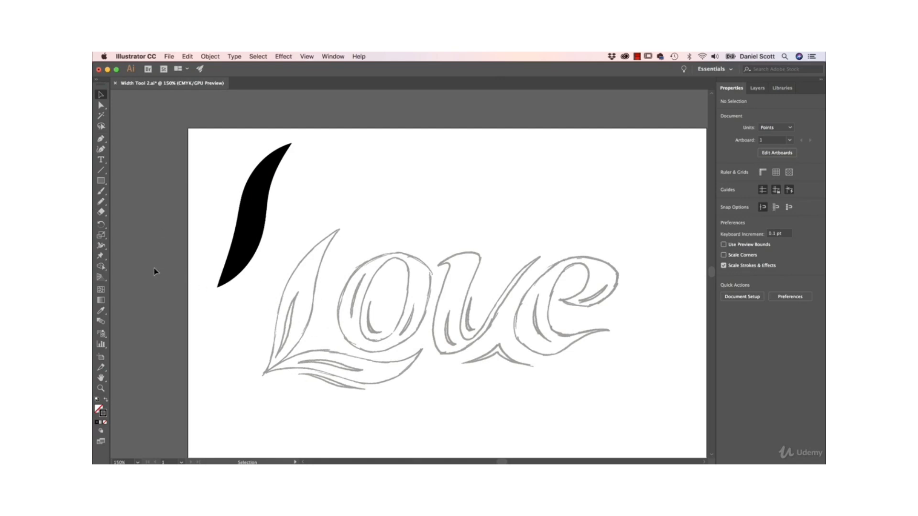
# Trace the inner highlight line of the sketched L's stem with the Pencil tool, about 94 pt tall.
pyautogui.click(102, 201)
pyautogui.moveTo(280, 353); pyautogui.dragTo(297, 293)
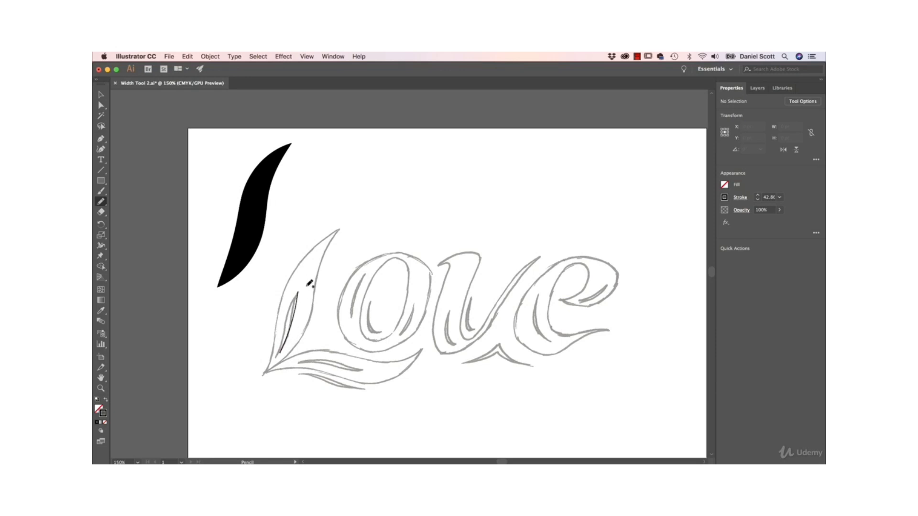
pyautogui.press('v')
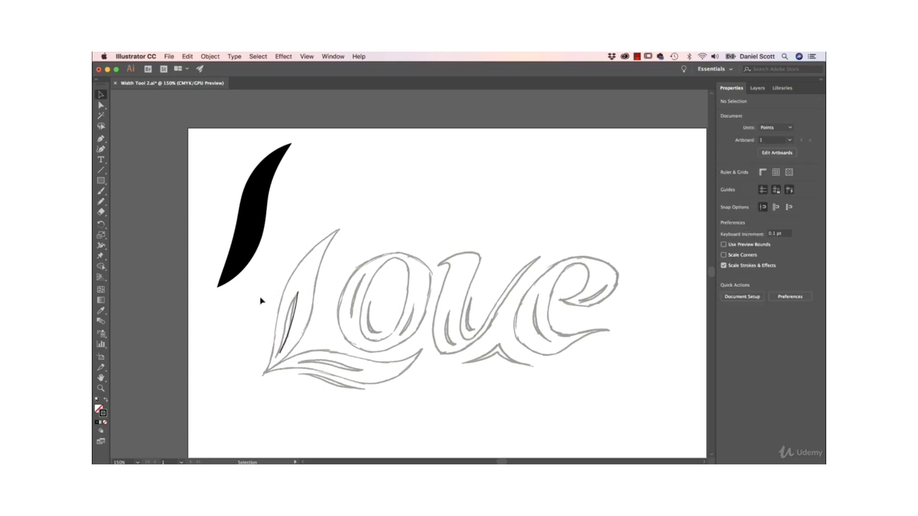
# Change the stroke color of the pencil highlight line in the L to white.
pyautogui.click(297, 312)
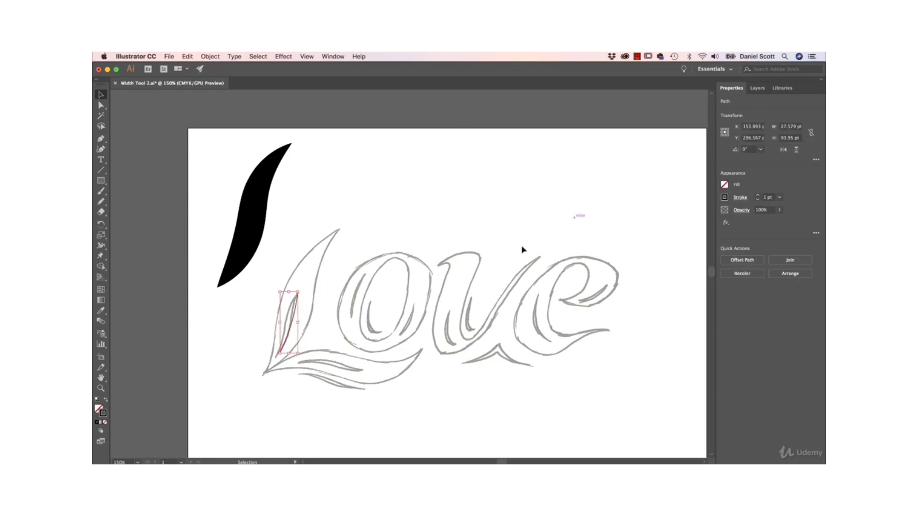
pyautogui.click(726, 198)
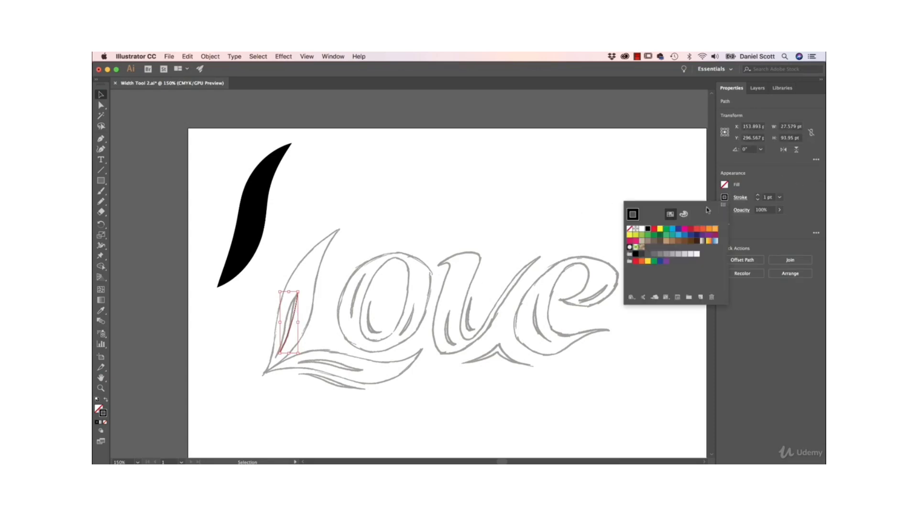
pyautogui.click(641, 229)
pyautogui.click(384, 198)
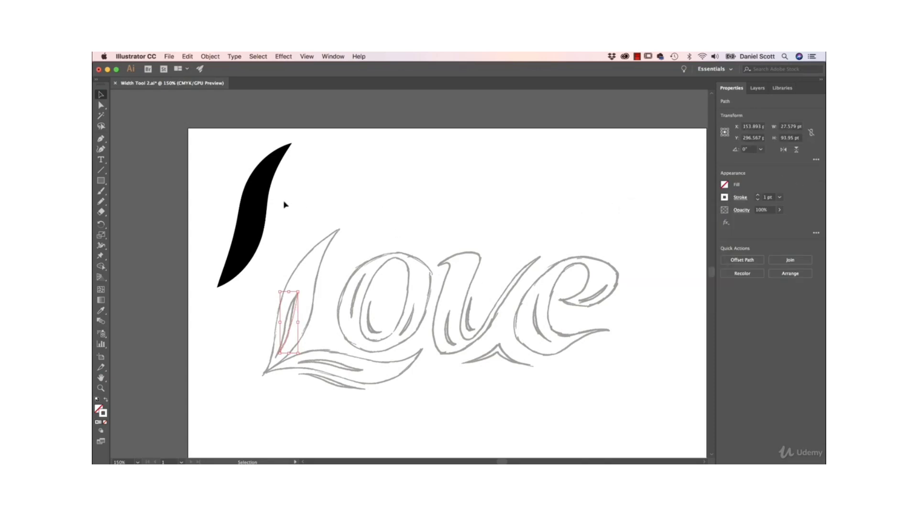
# Move the black stem back over the sketched L and shift the white highlight line slightly lower within it.
pyautogui.moveTo(253, 212); pyautogui.dragTo(301, 299)
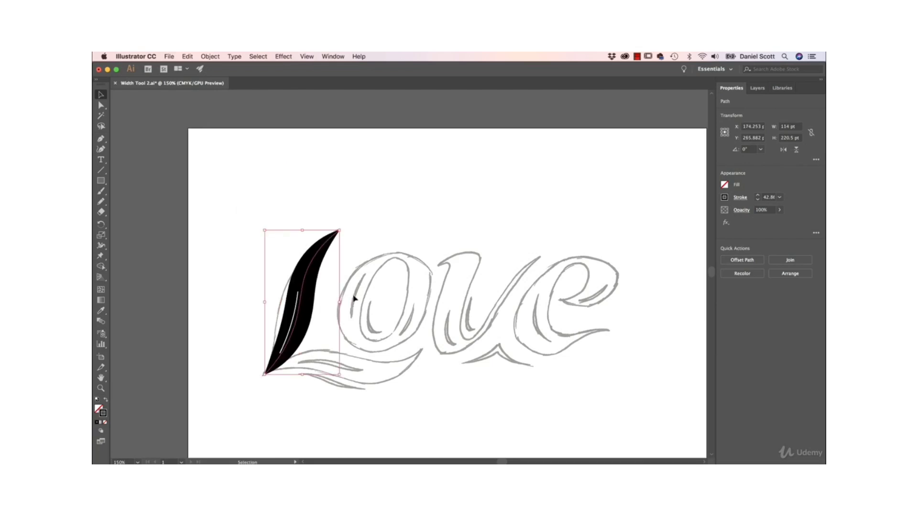
pyautogui.click(369, 276)
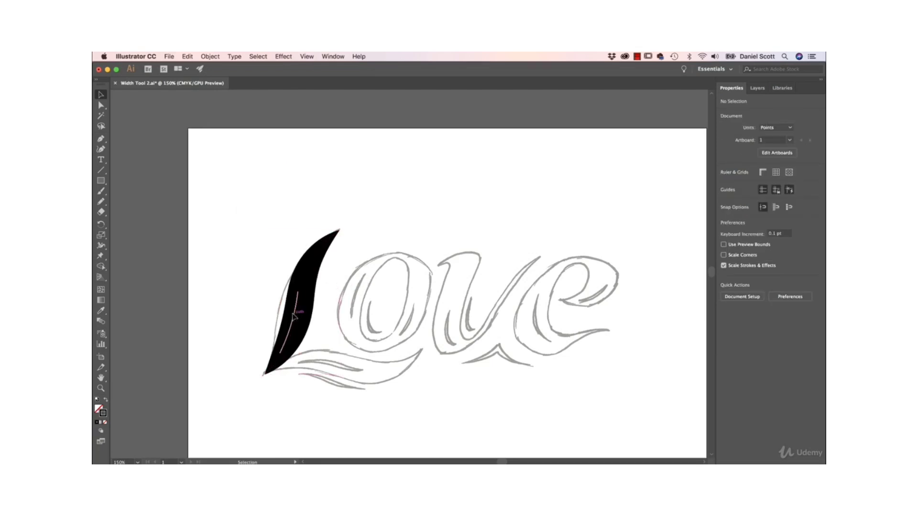
pyautogui.moveTo(296, 317); pyautogui.dragTo(296, 321)
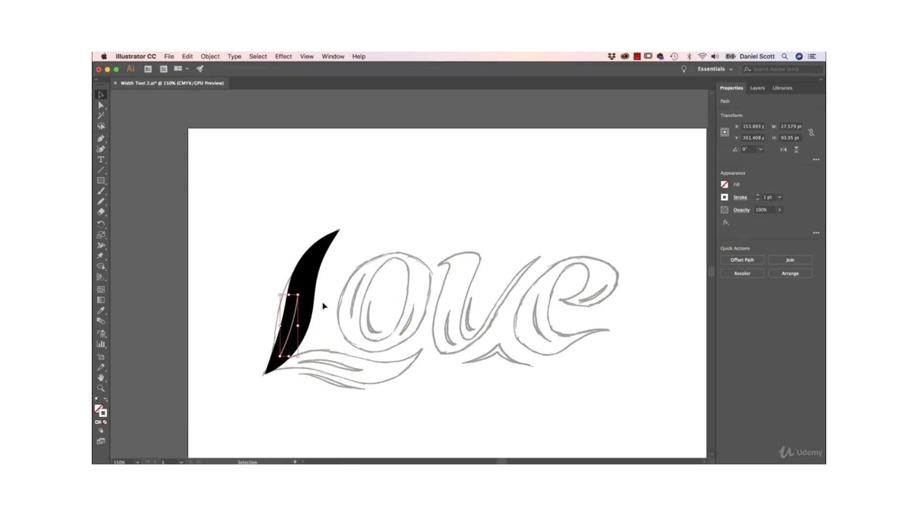
pyautogui.press('Down')
pyautogui.press('Down')
pyautogui.press('Down')
pyautogui.press('Down')
pyautogui.press('Down')
pyautogui.press('Down')
pyautogui.press('Down')
pyautogui.press('Down')
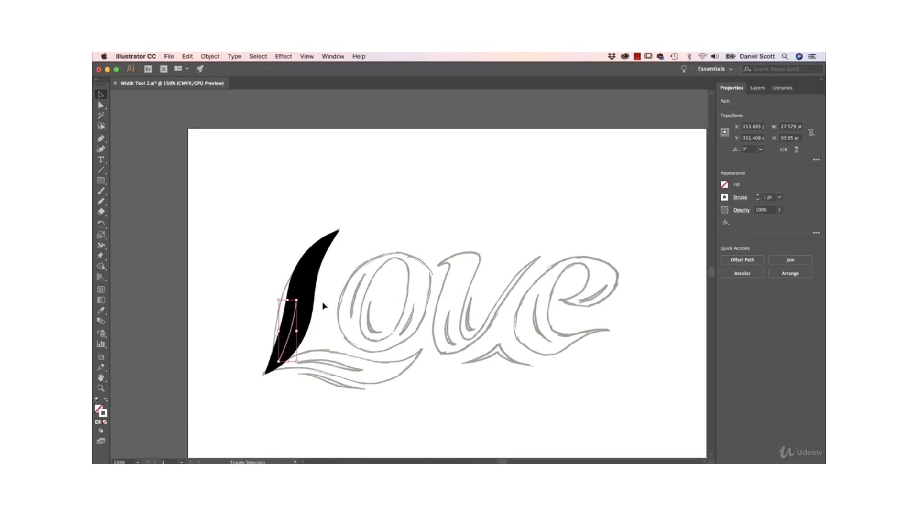
# Rotate the white highlight line about 4° clockwise to follow the slant of the L's stem.
pyautogui.press('super+equal')
pyautogui.press('super+equal')
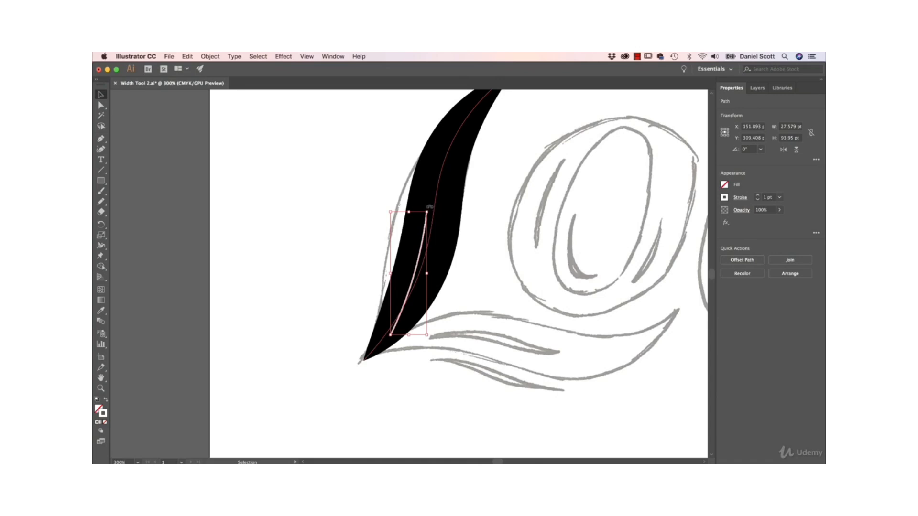
pyautogui.moveTo(430, 207); pyautogui.dragTo(434, 208)
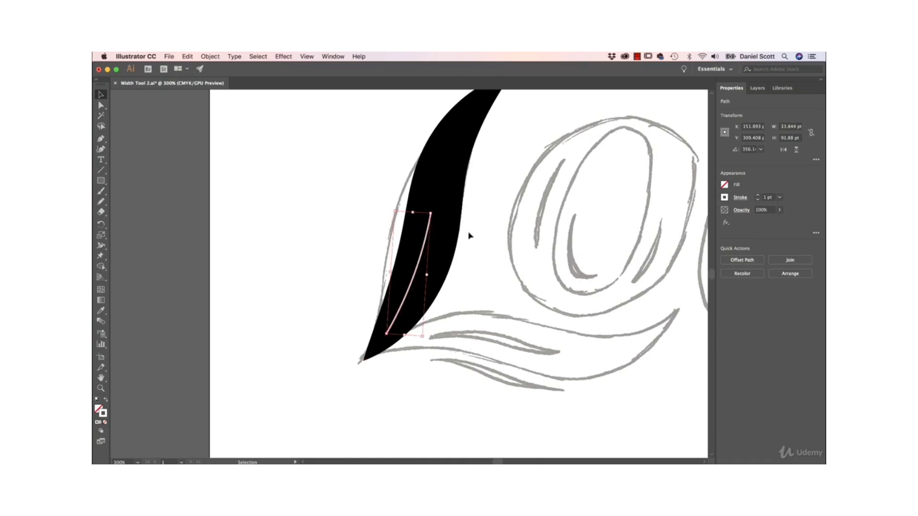
# Set the white highlight line's stroke weight to 0.05 pt.
pyautogui.click(779, 197)
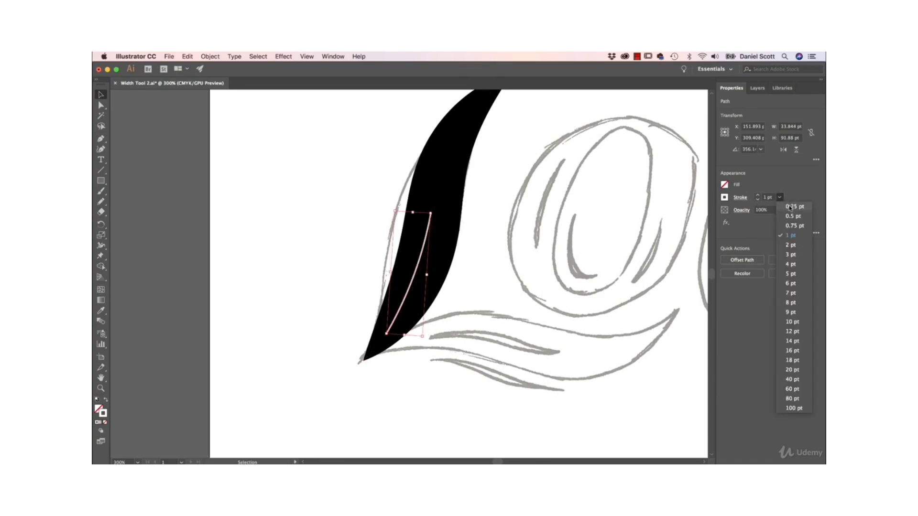
pyautogui.click(787, 201)
pyautogui.click(770, 198)
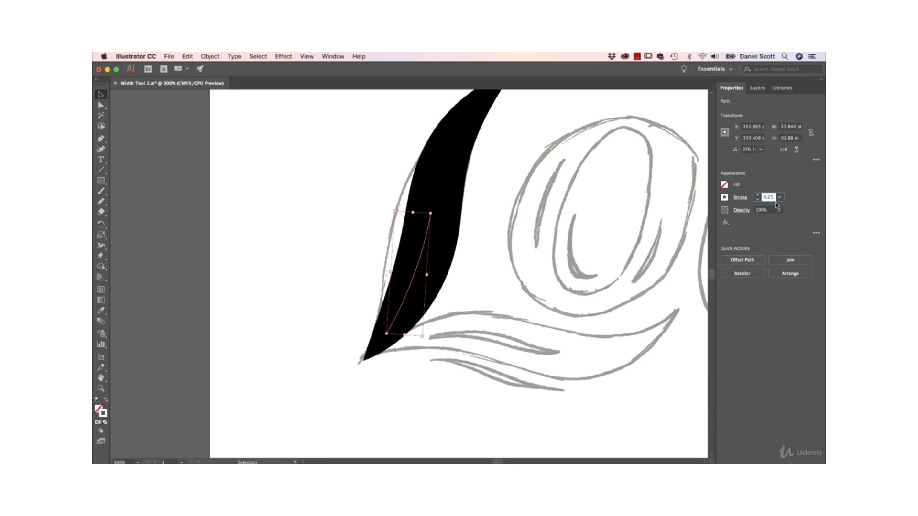
pyautogui.press('Return')
# Widen the lower part of the white highlight line to about 3.2 pt with the Width tool and deselect it.
pyautogui.click(100, 245)
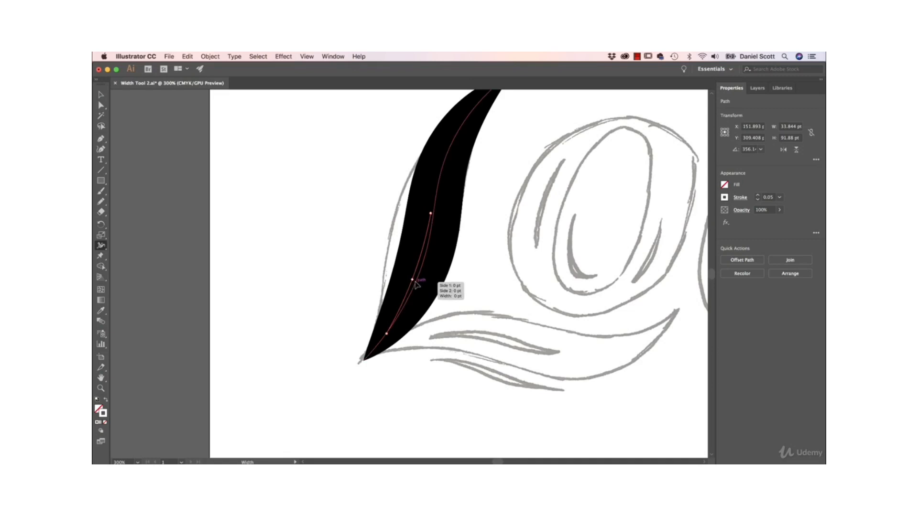
pyautogui.moveTo(411, 280); pyautogui.dragTo(412, 283)
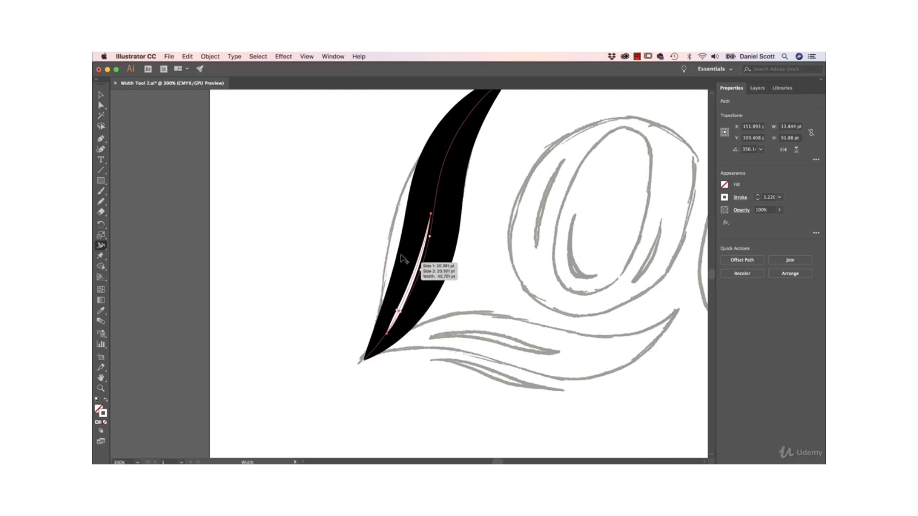
pyautogui.click(99, 96)
pyautogui.click(271, 177)
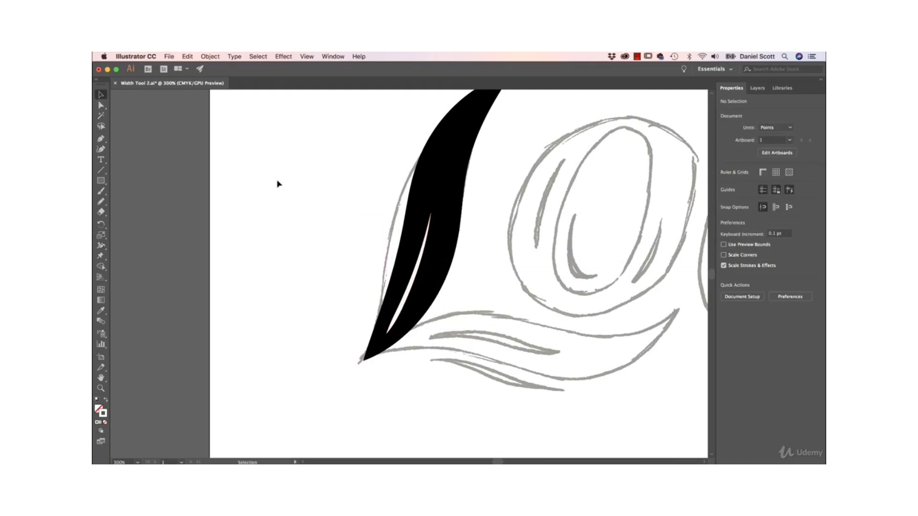
# Draw a four-point curve about 218 pt wide through the L's foot with the Curvature tool, ending just short of the stem's lower tip.
pyautogui.moveTo(491, 234); pyautogui.dragTo(407, 282)
pyautogui.press('super+minus')
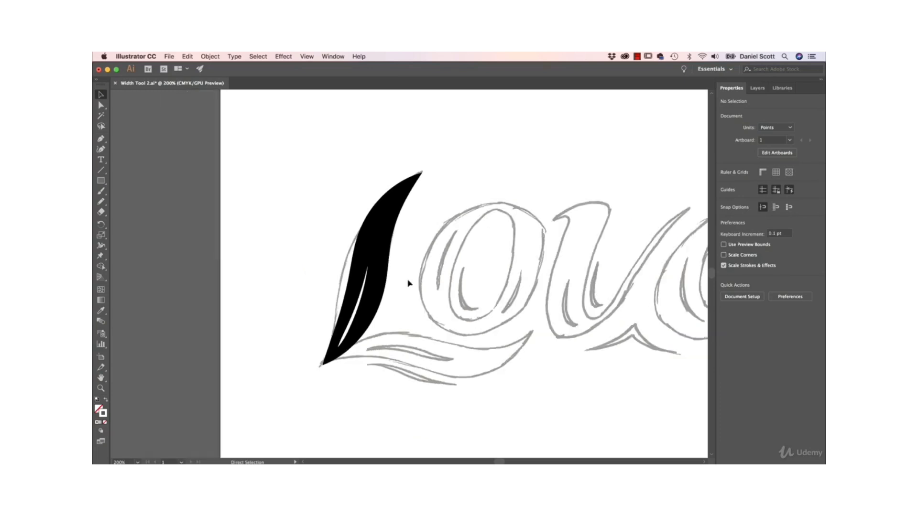
pyautogui.moveTo(419, 313); pyautogui.dragTo(263, 311)
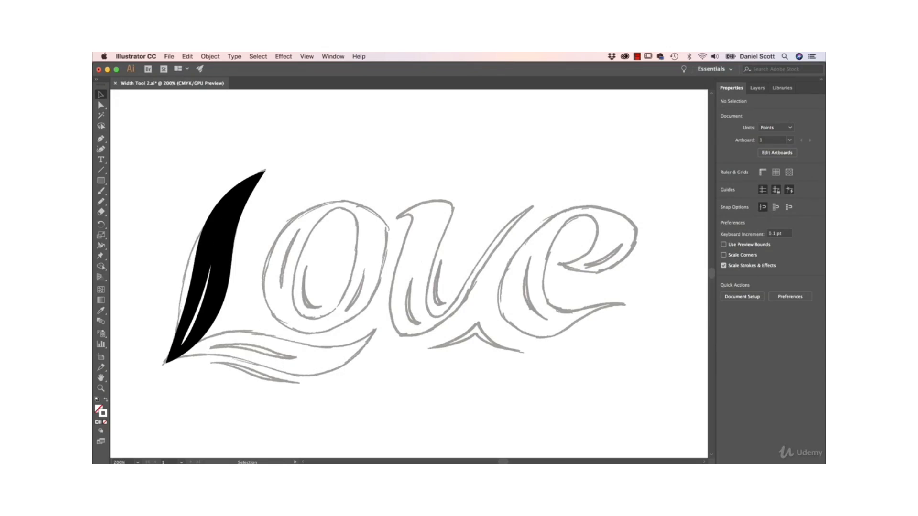
pyautogui.click(101, 148)
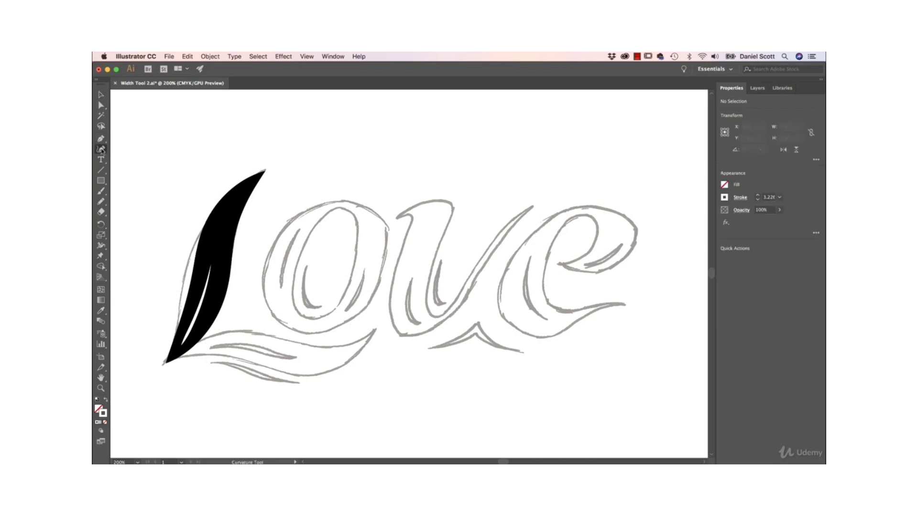
pyautogui.click(373, 330)
pyautogui.click(324, 365)
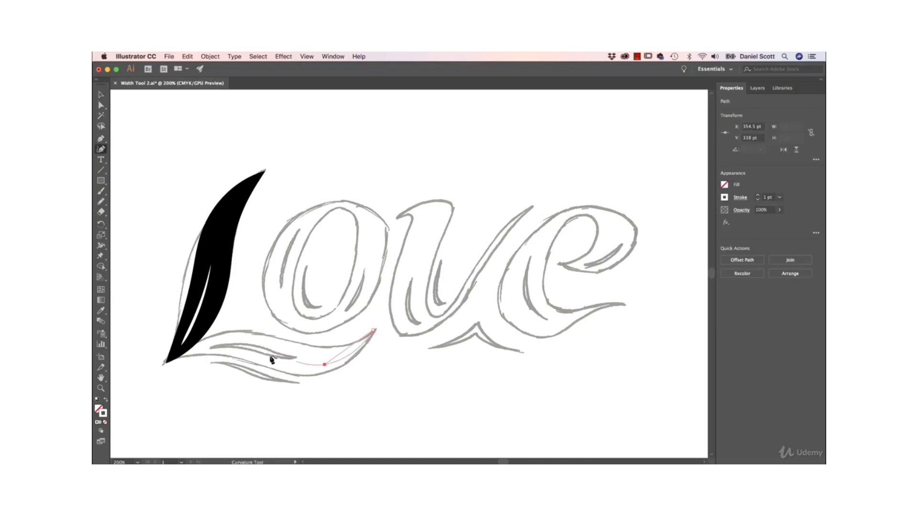
pyautogui.click(237, 343)
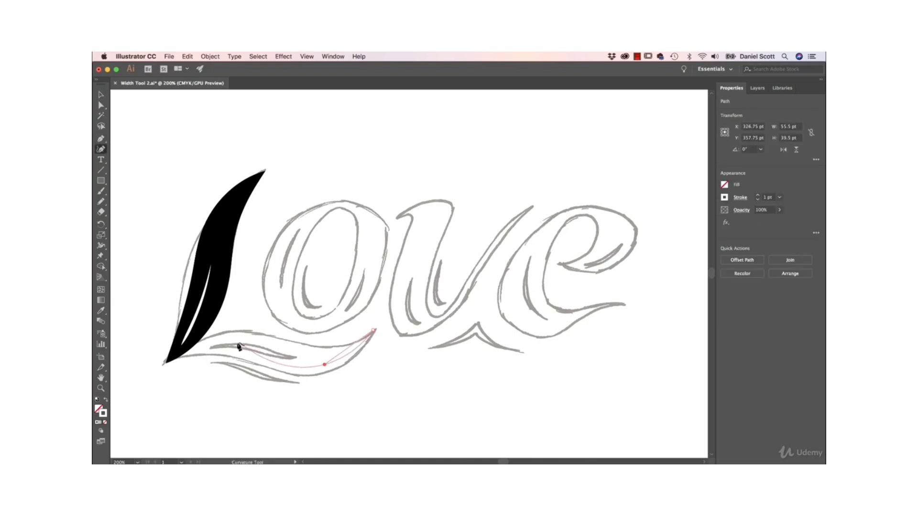
pyautogui.click(166, 362)
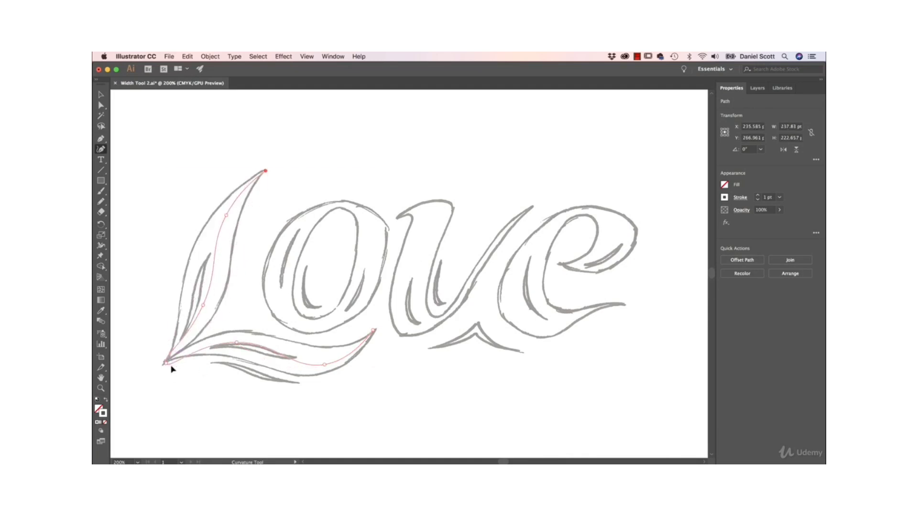
pyautogui.press('super+z')
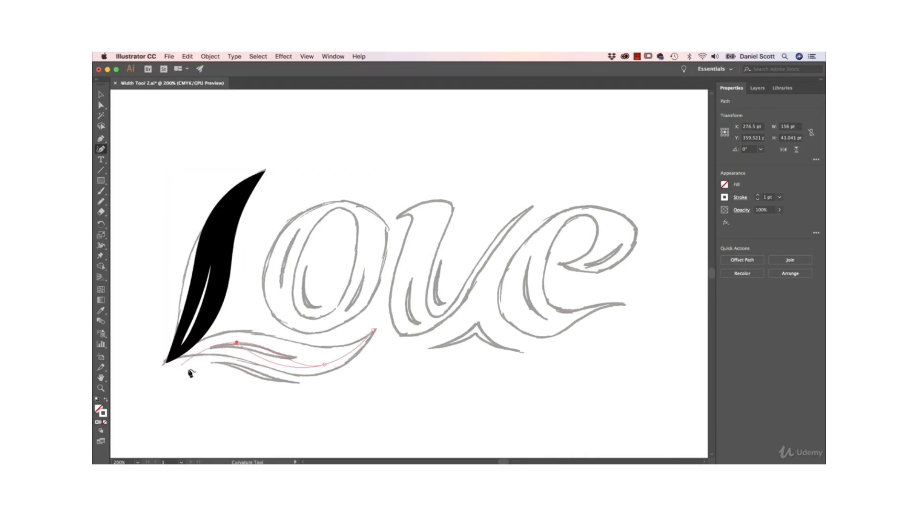
pyautogui.click(183, 355)
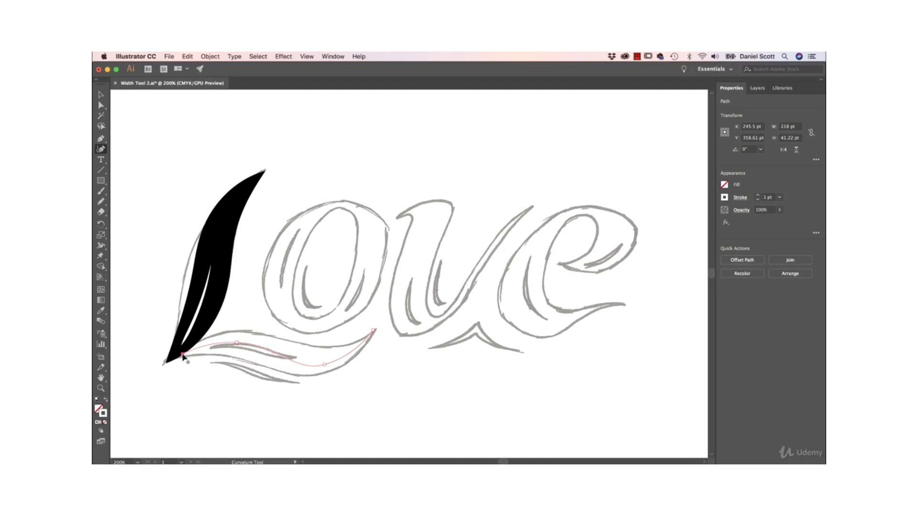
# Move the foot curve's inner end point down to the base of the stem and slightly adjust the direction handle at its lower bend.
pyautogui.click(101, 105)
pyautogui.click(201, 362)
pyautogui.moveTo(183, 354); pyautogui.dragTo(173, 366)
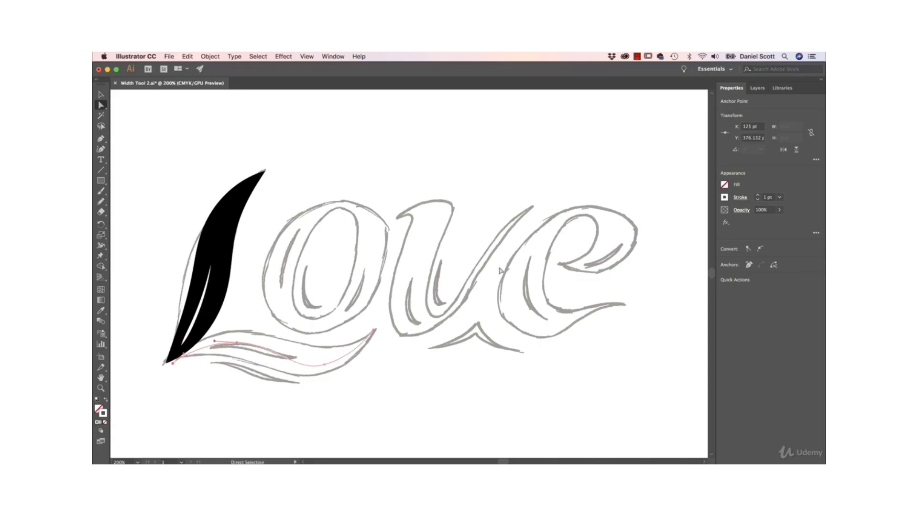
pyautogui.click(318, 373)
pyautogui.moveTo(296, 375); pyautogui.dragTo(297, 372)
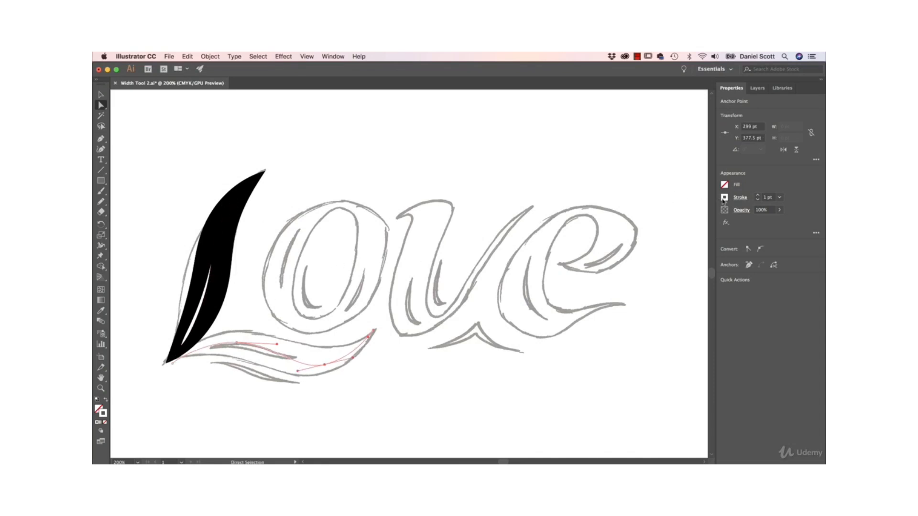
# Set the foot curve's stroke colour to black and deselect it.
pyautogui.click(724, 198)
pyautogui.click(647, 232)
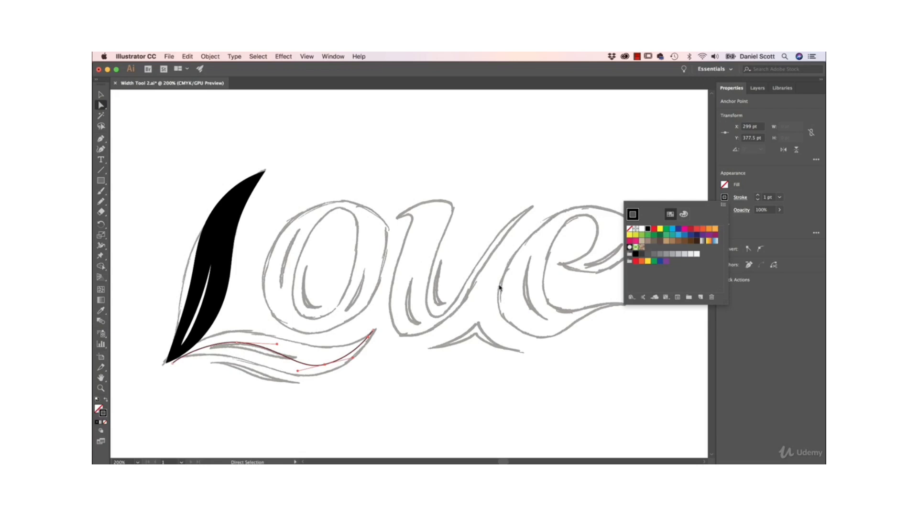
pyautogui.click(310, 282)
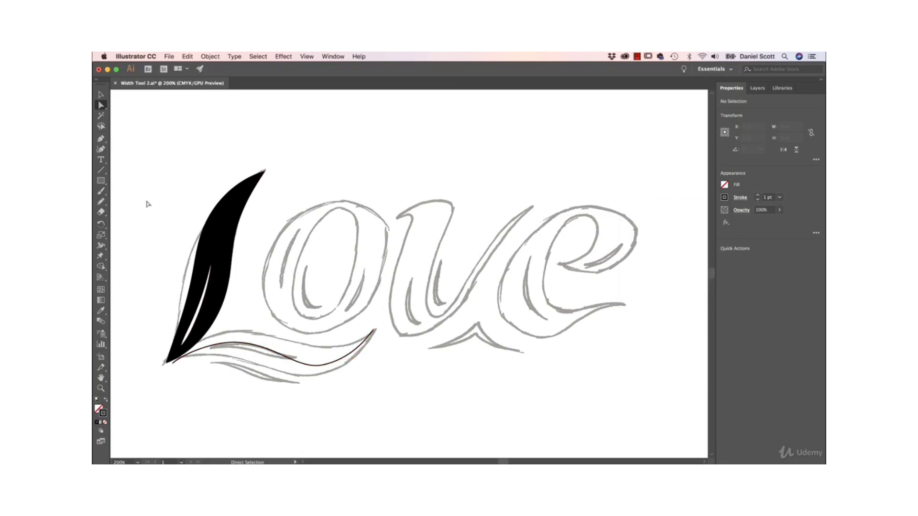
# Draw a closed four-point oval about 127 by 137 pt inside the sketched O's outline with the Curvature tool and deselect it.
pyautogui.click(101, 148)
pyautogui.click(368, 215)
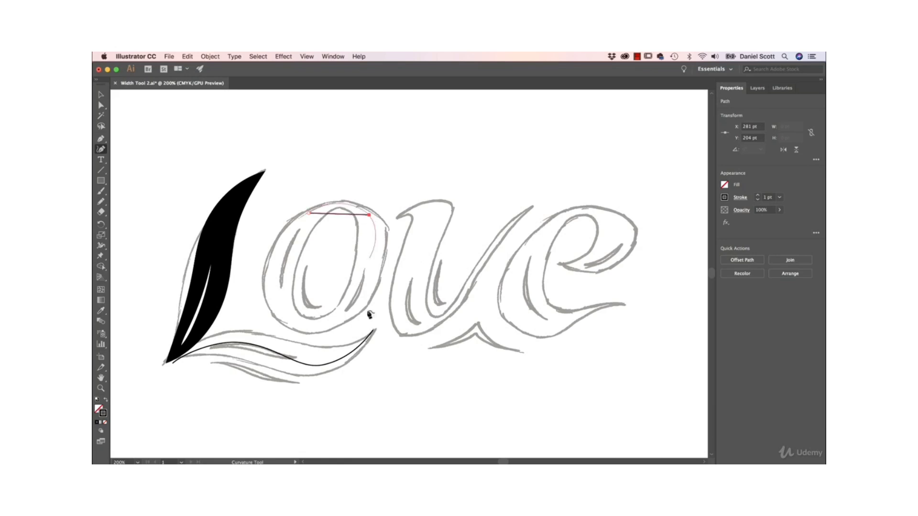
pyautogui.click(341, 317)
pyautogui.click(281, 315)
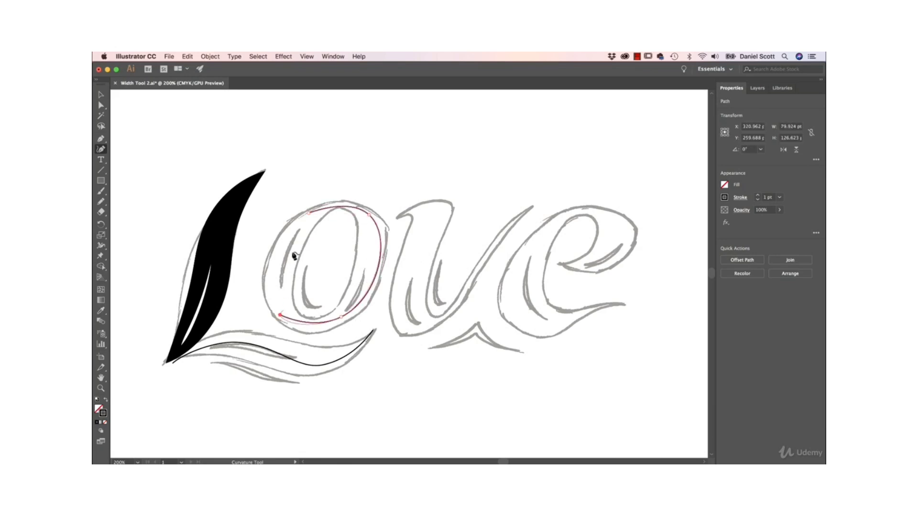
pyautogui.click(309, 214)
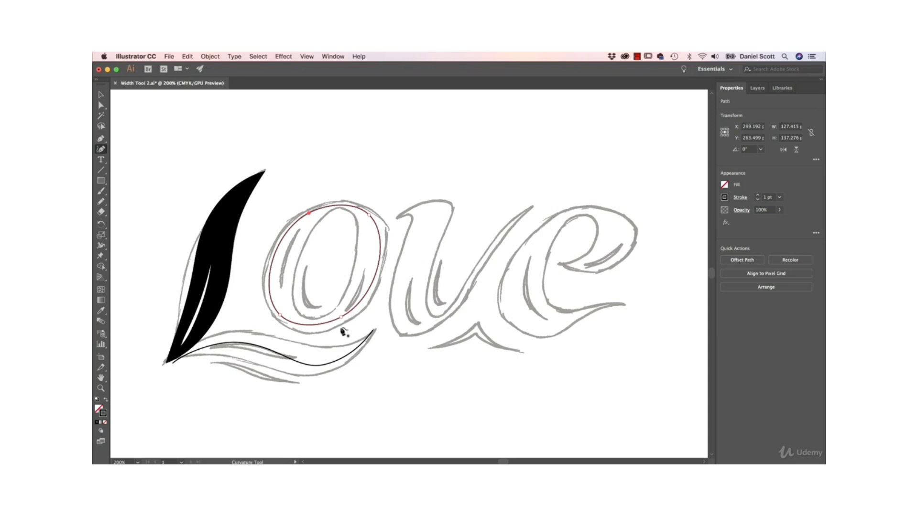
pyautogui.press('v')
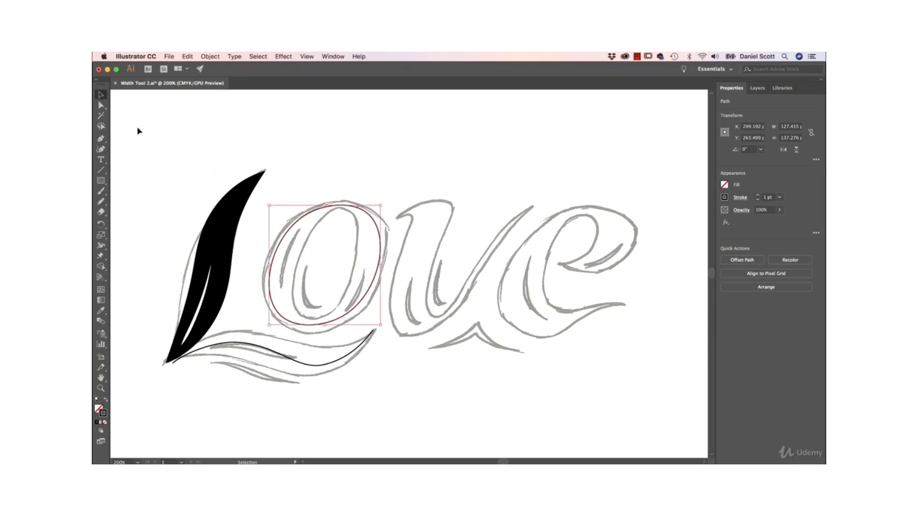
pyautogui.click(138, 131)
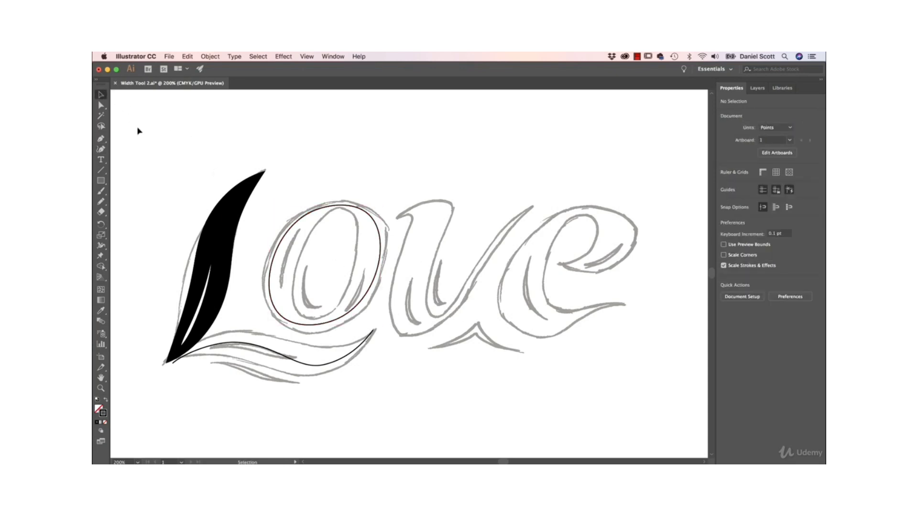